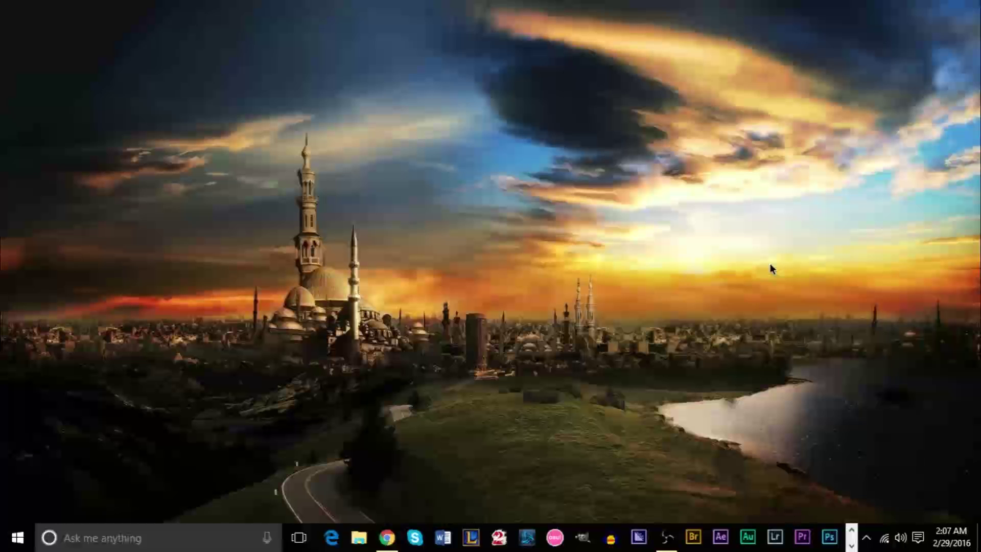
left_click(659, 535)
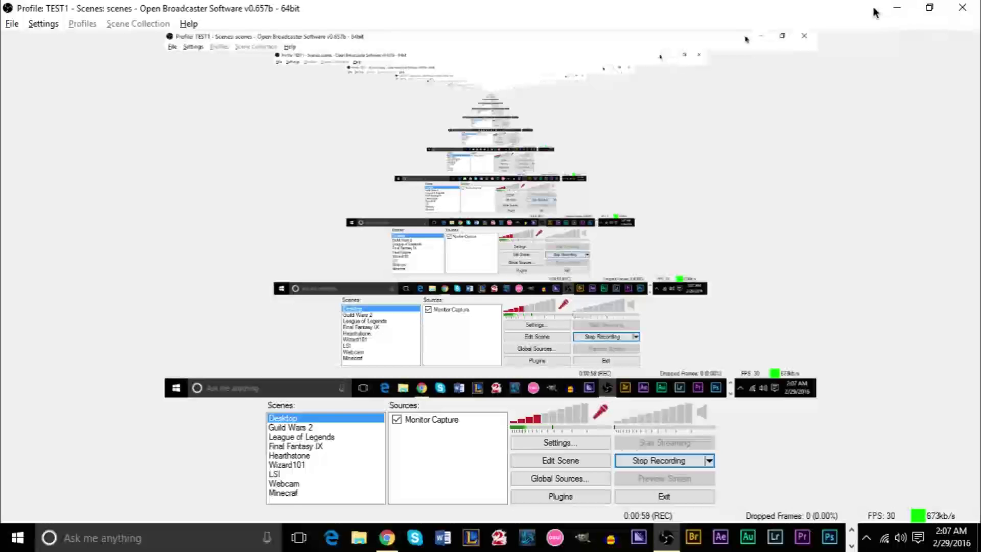
left_click(891, 8)
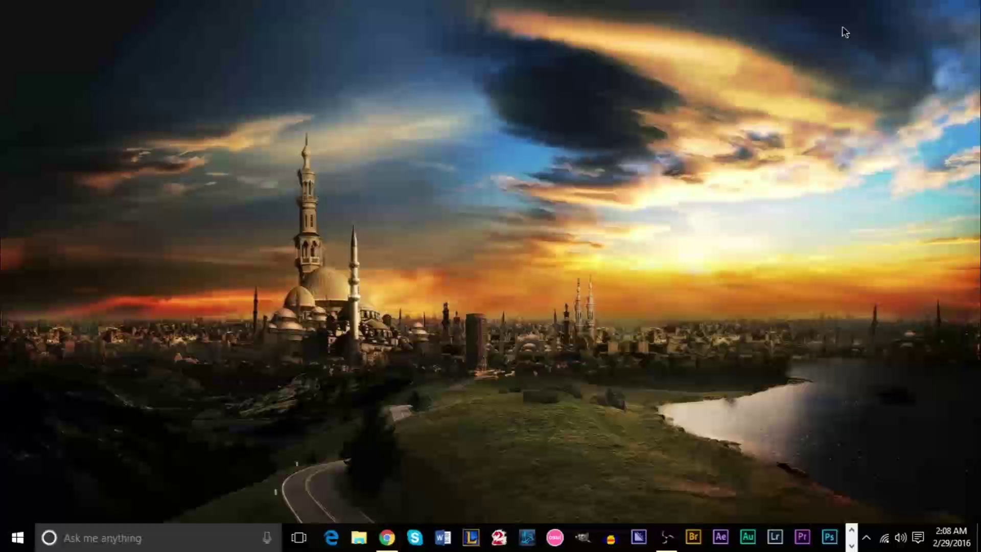
Switch to Chrome, compare the Classic and Studio versions on the OBS download page for Windows, and close the browser.
left_click(393, 538)
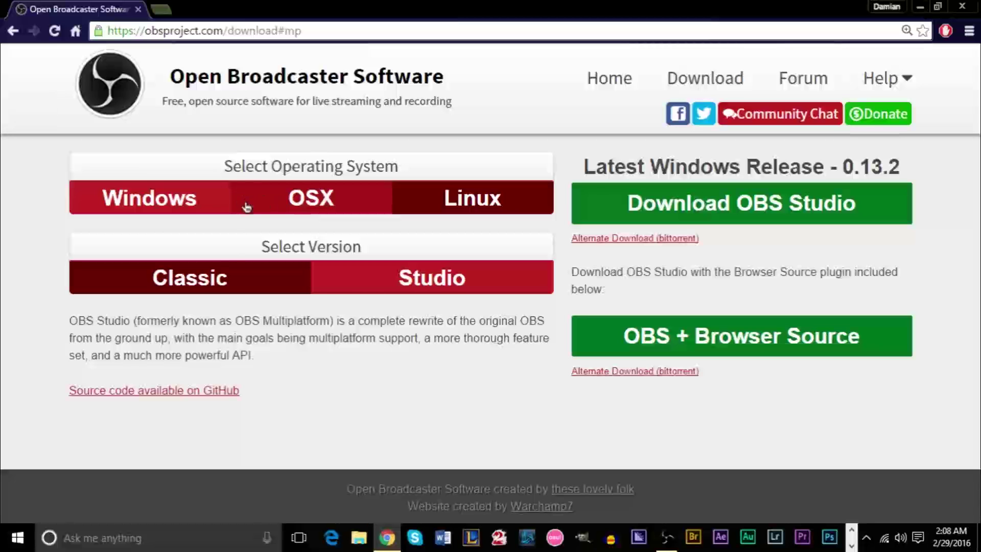
left_click(288, 286)
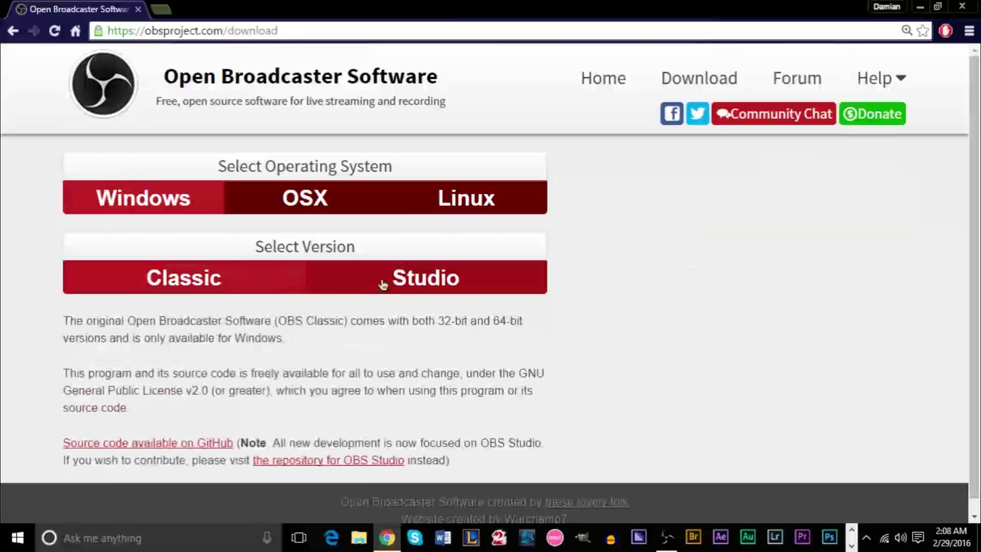
left_click(379, 283)
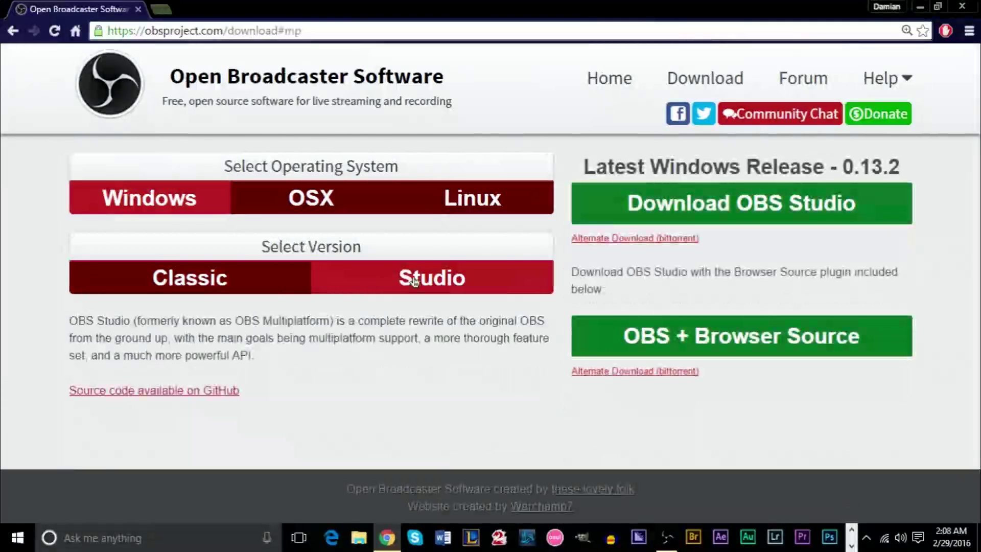
left_click(199, 280)
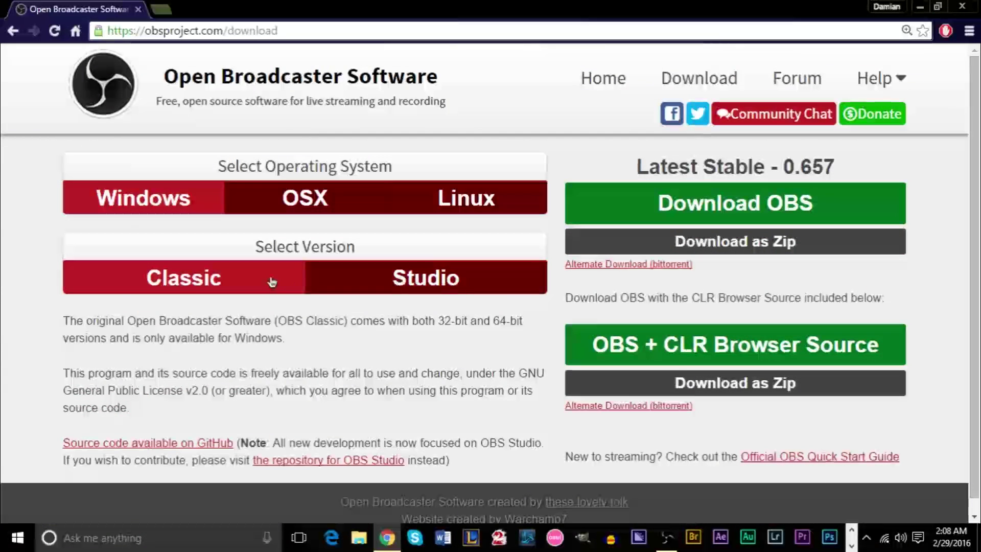
left_click(439, 290)
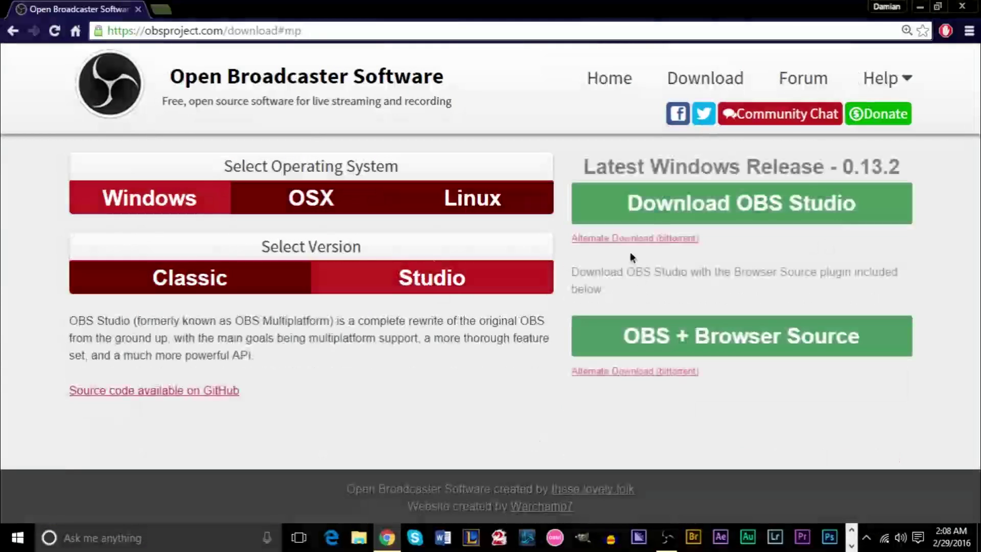
left_click(242, 284)
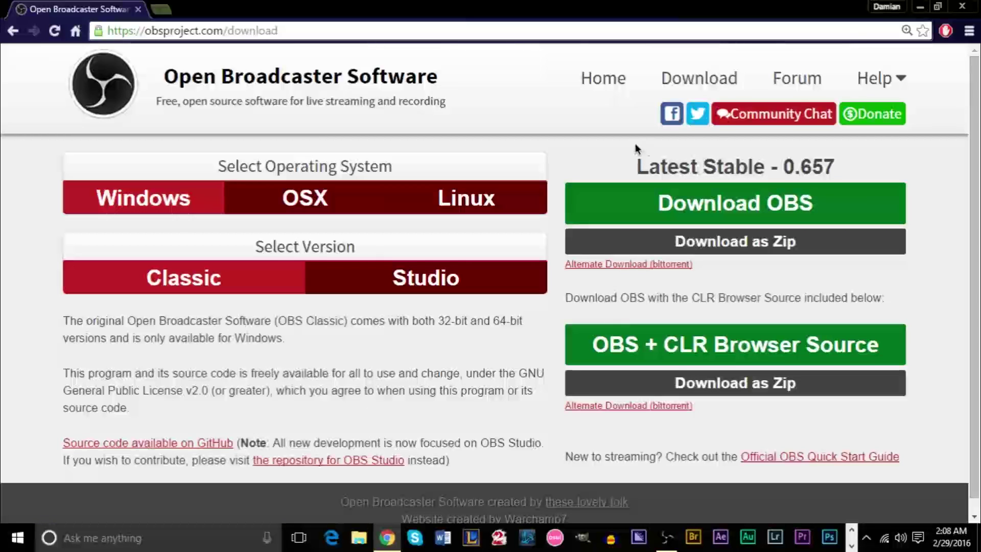
left_click(960, 7)
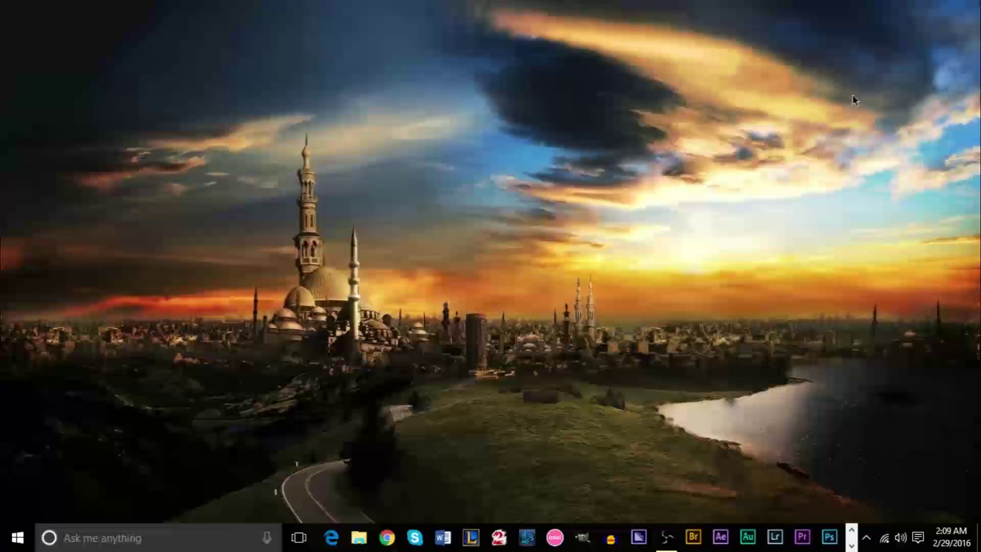
Switch to Open Broadcaster Software, restore its maximized window to a smaller size, and enlarge it slightly over the desktop.
left_click(666, 537)
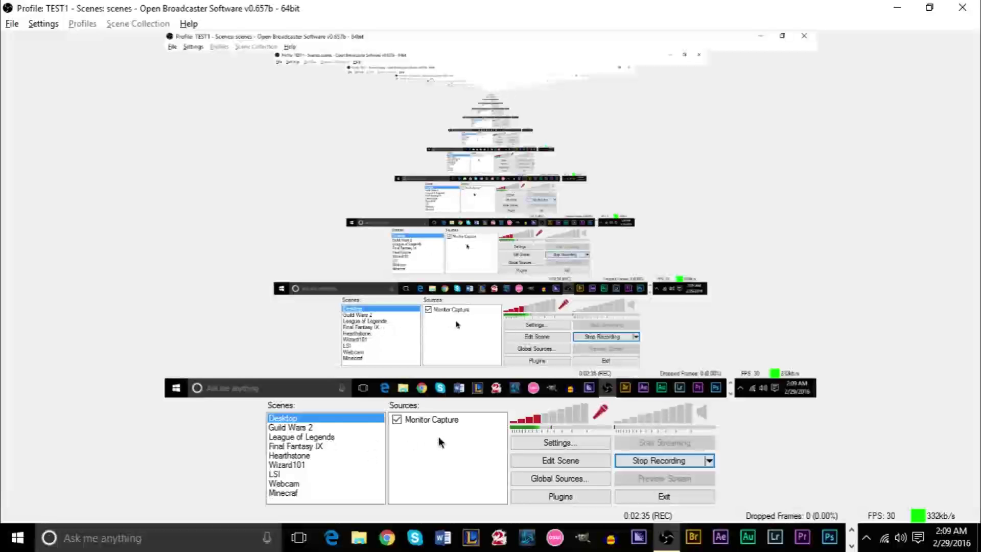
left_click(930, 7)
left_click_drag(396, 30, 488, 36)
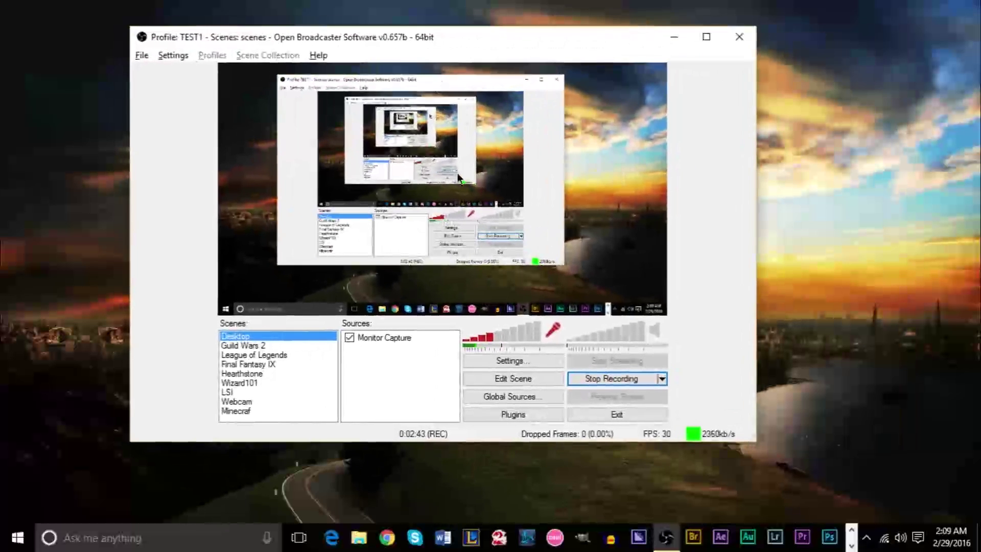
left_click_drag(763, 447, 805, 488)
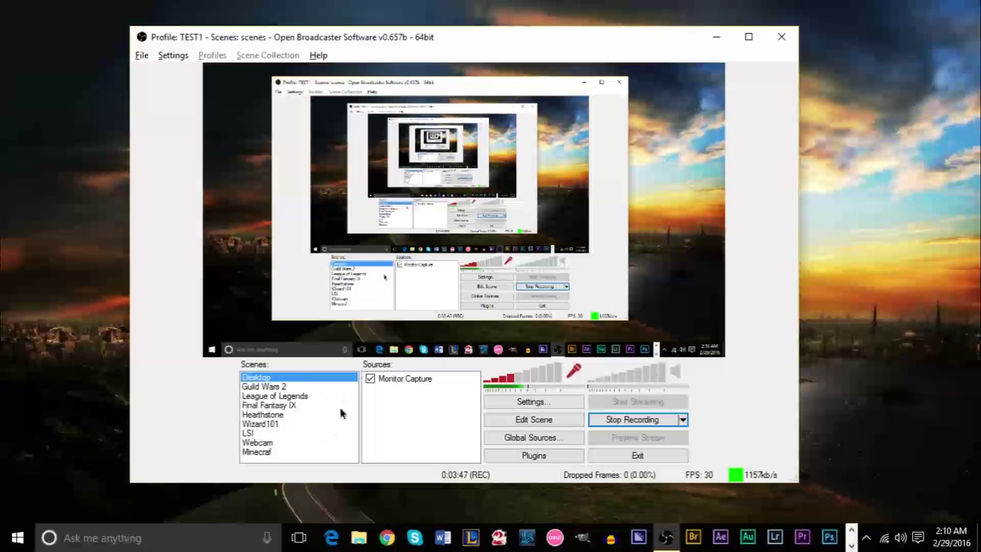
Add a new scene to the Scenes list under the default name Scene.
right_click(278, 458)
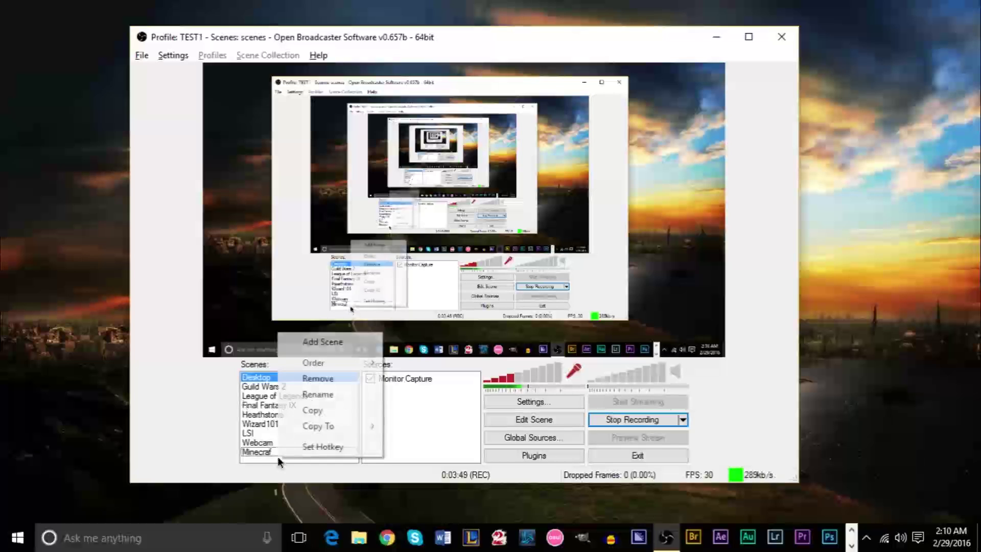
left_click(336, 345)
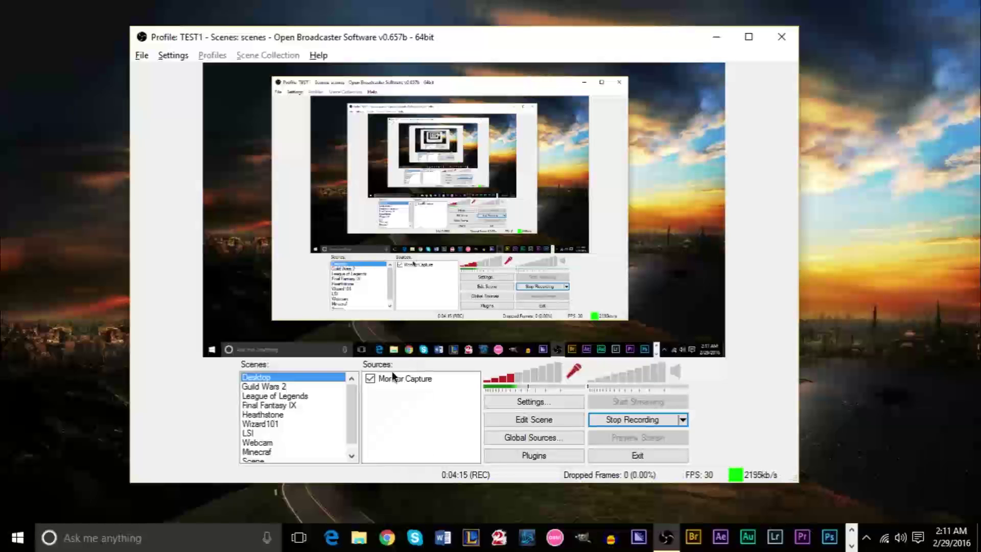
scroll(297, 383, "down", 1)
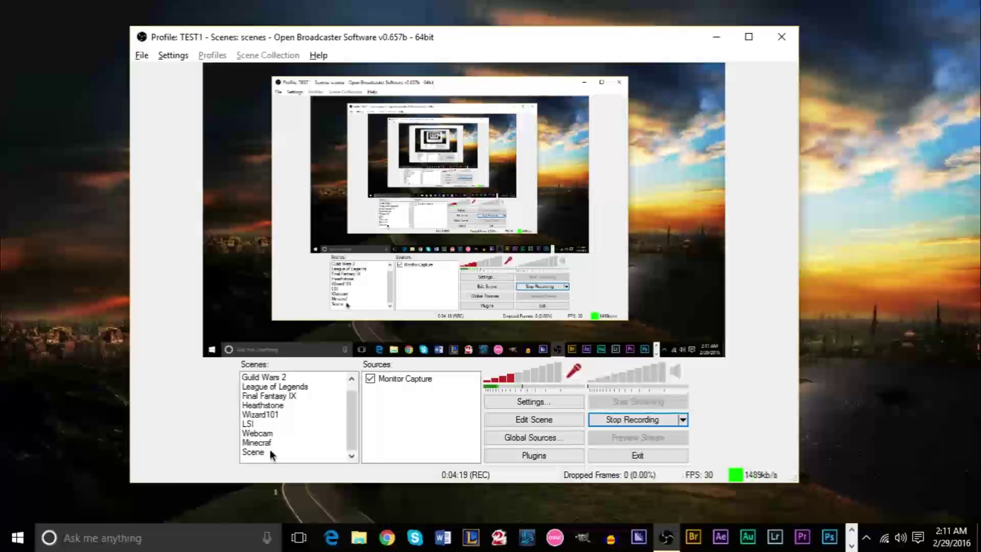
scroll(270, 455, "up", 1)
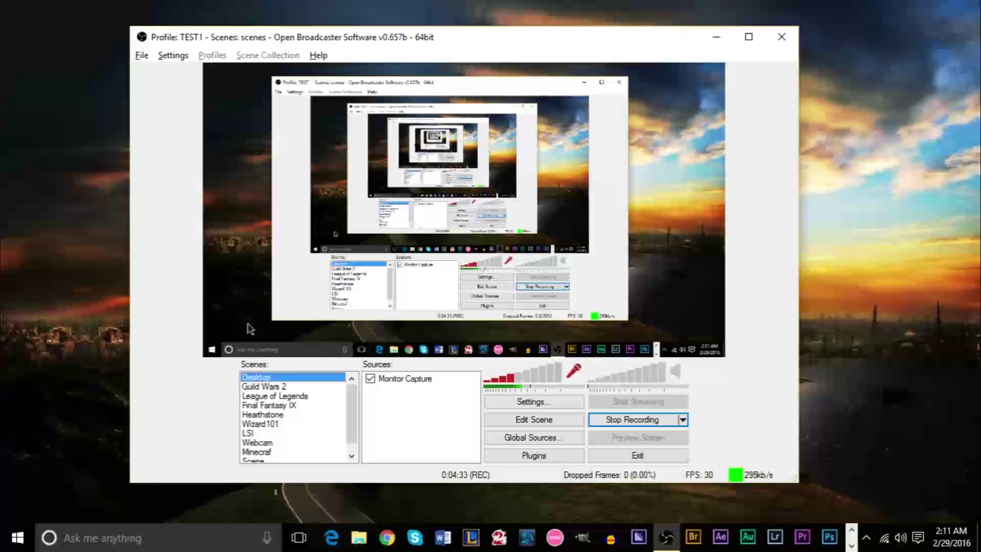
right_click(304, 378)
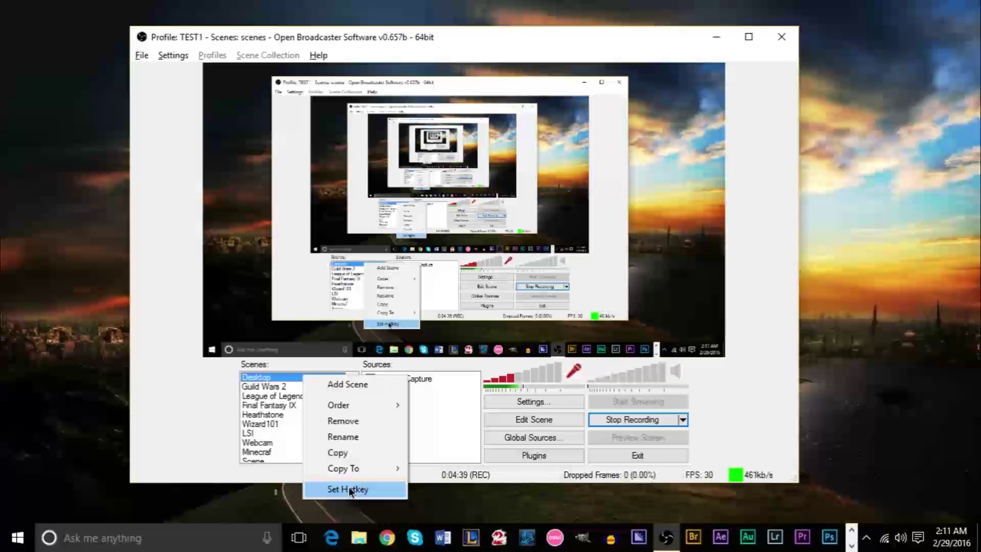
left_click(252, 208)
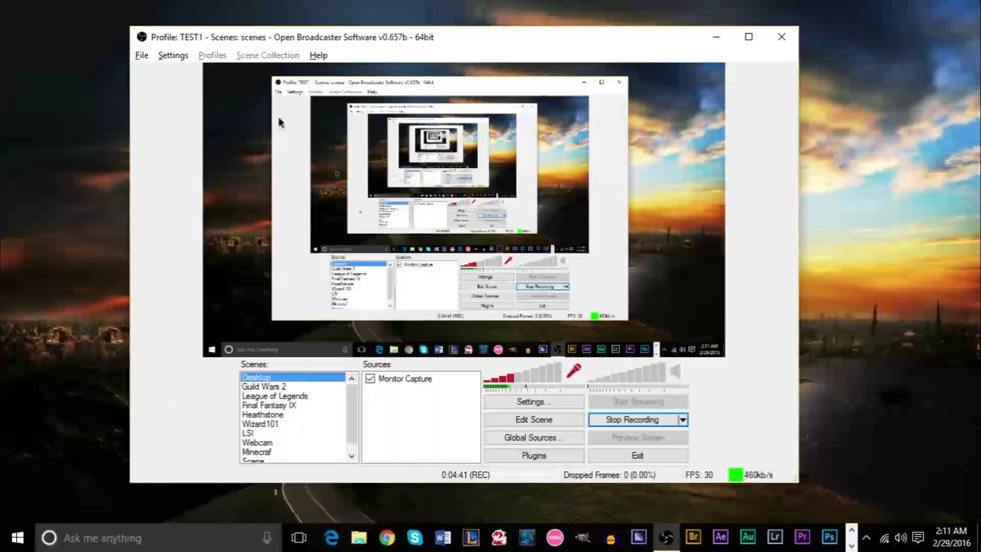
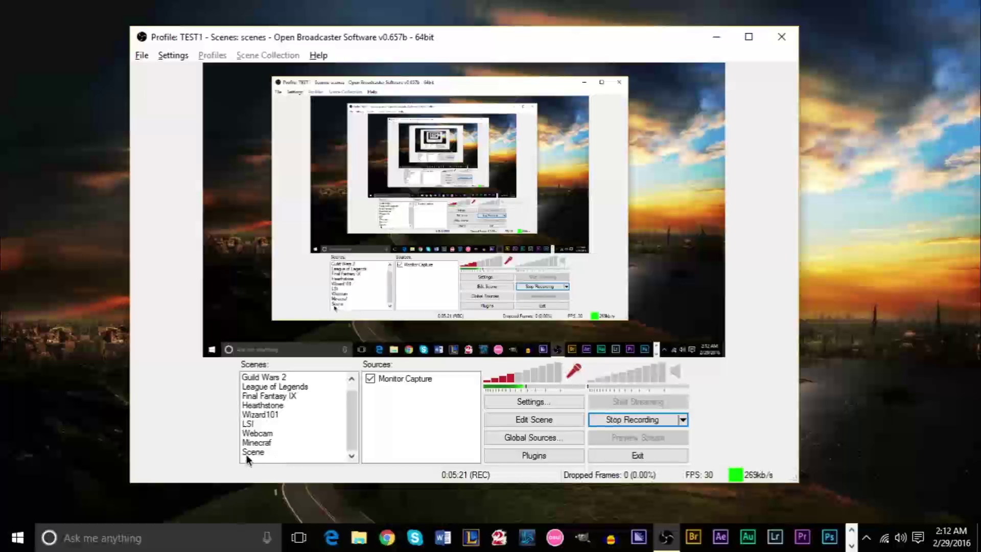
Examine the settings and the list of capturable applications for a new Game Capture source, and cancel without adding it.
right_click(409, 400)
mouse_move(428, 413)
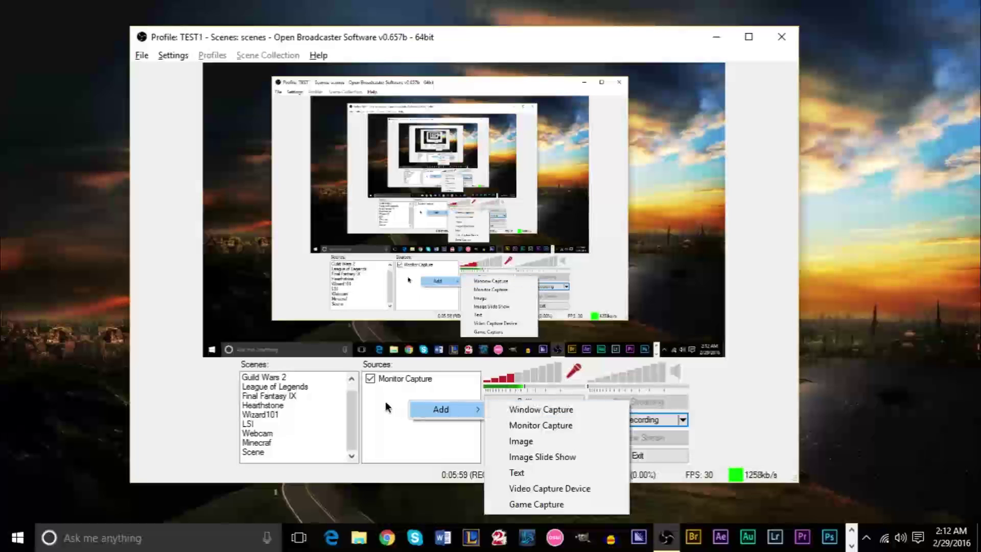
left_click(534, 504)
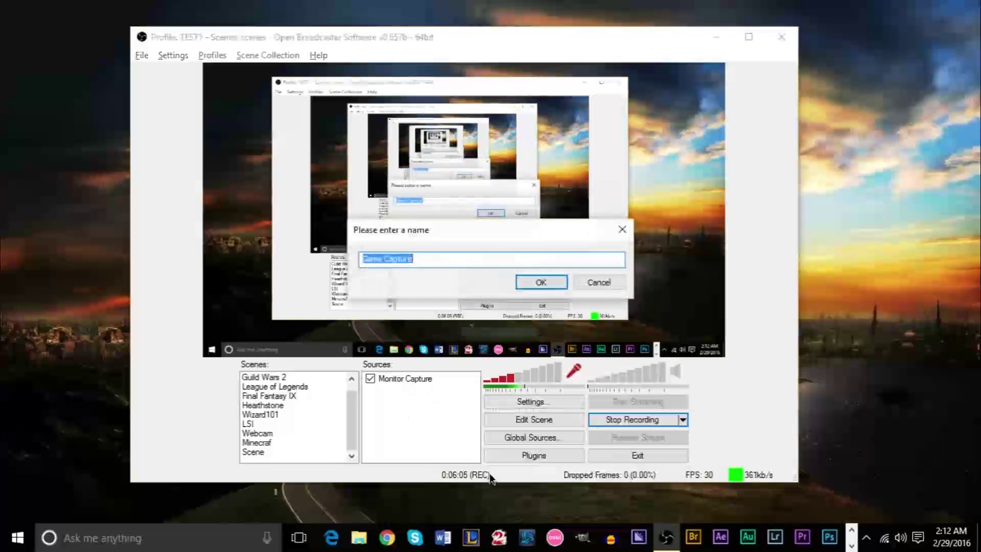
left_click(542, 290)
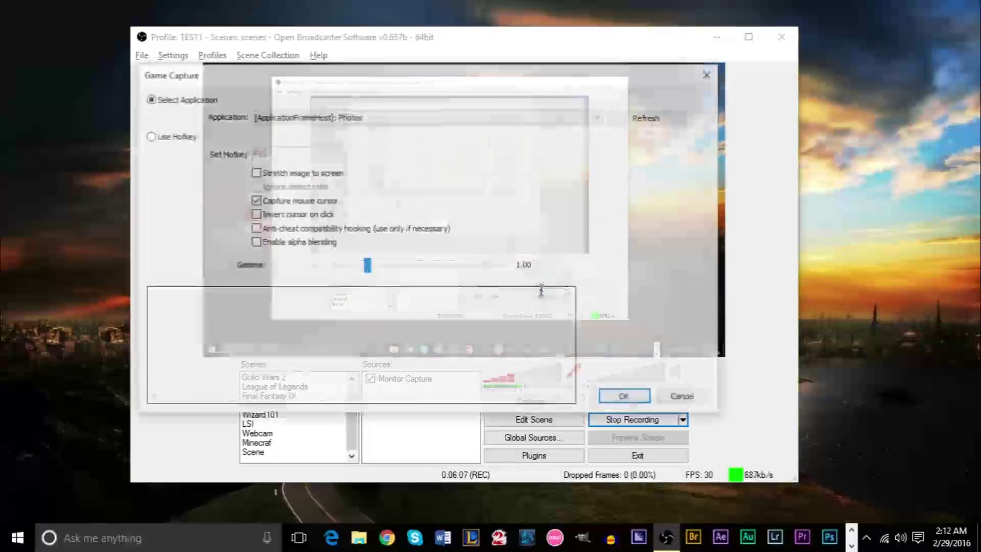
left_click_drag(434, 80, 635, 88)
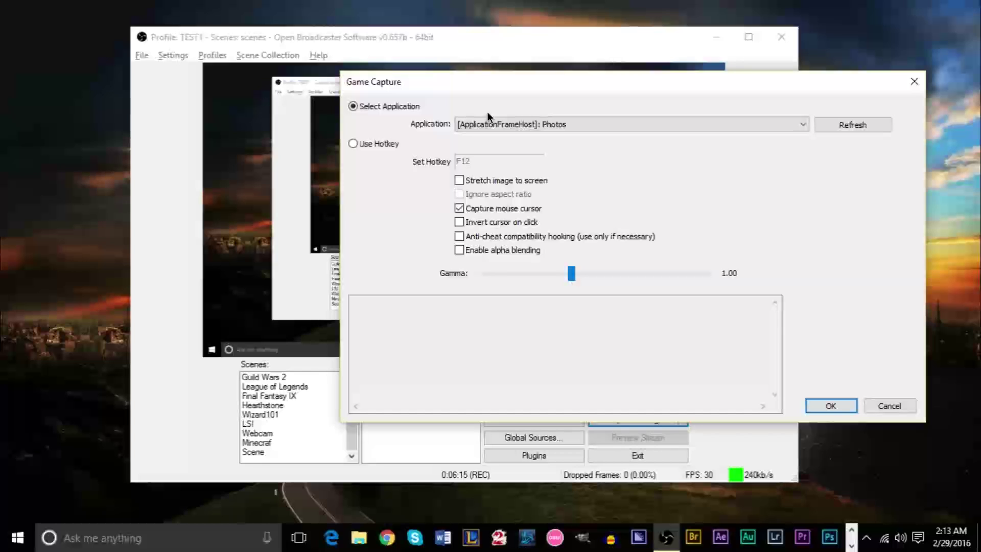
left_click(514, 124)
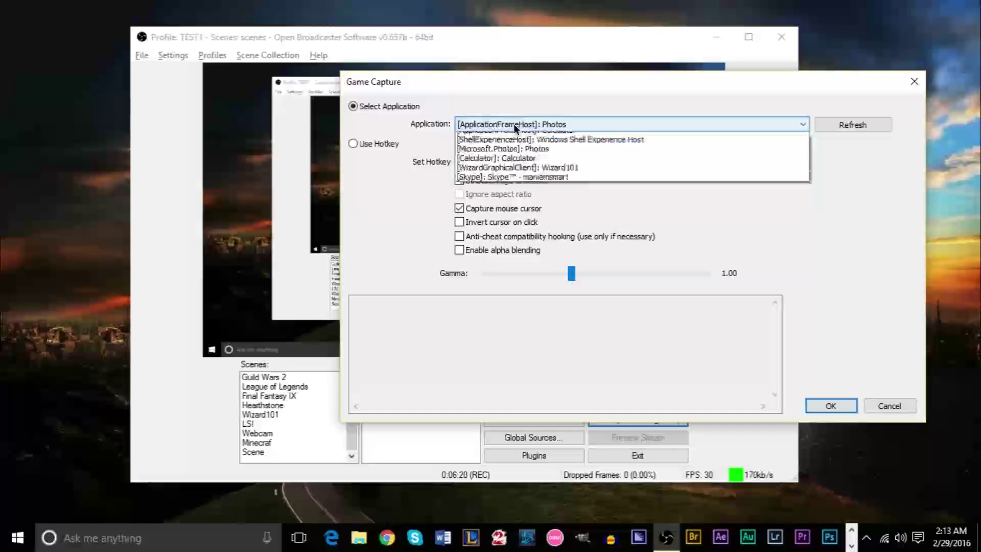
left_click(852, 229)
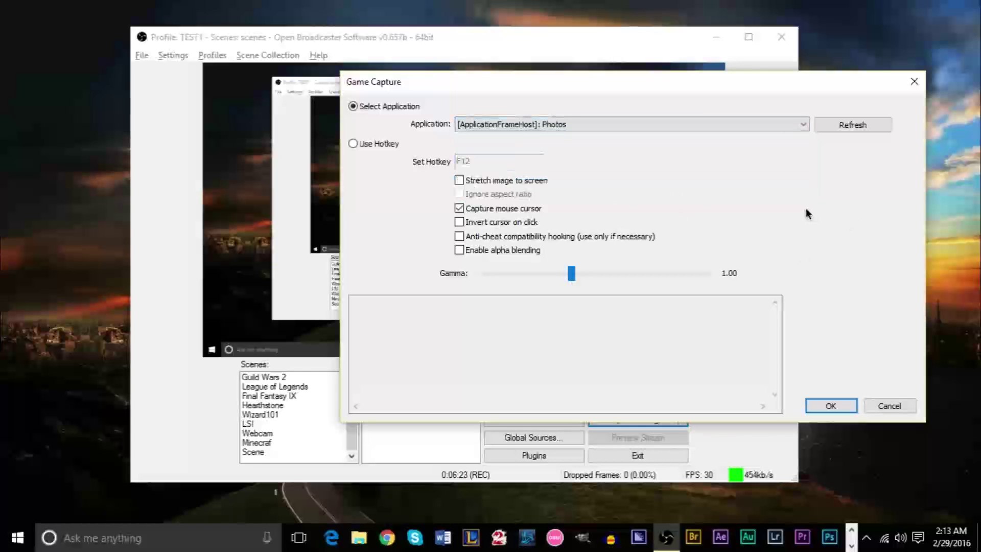
left_click(637, 125)
left_click(838, 258)
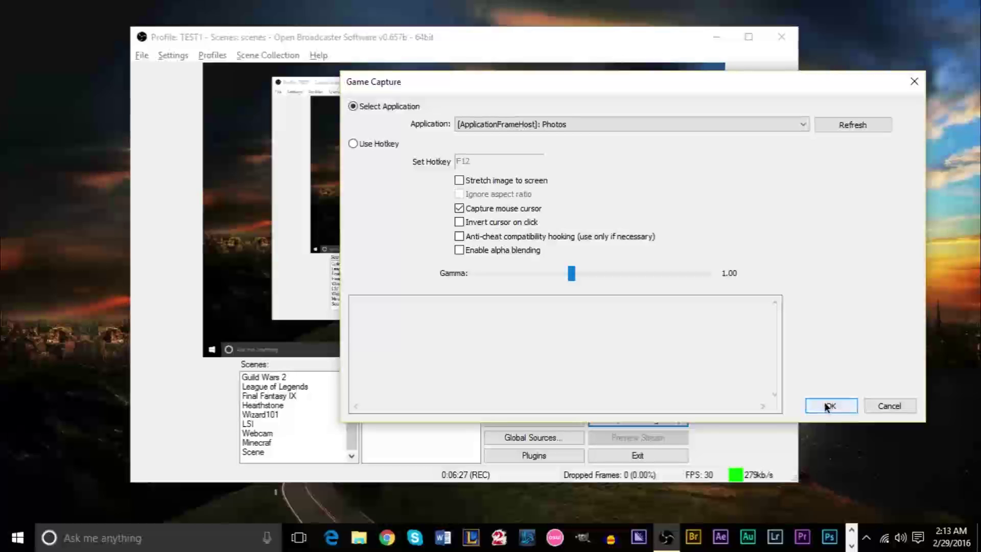
left_click(890, 406)
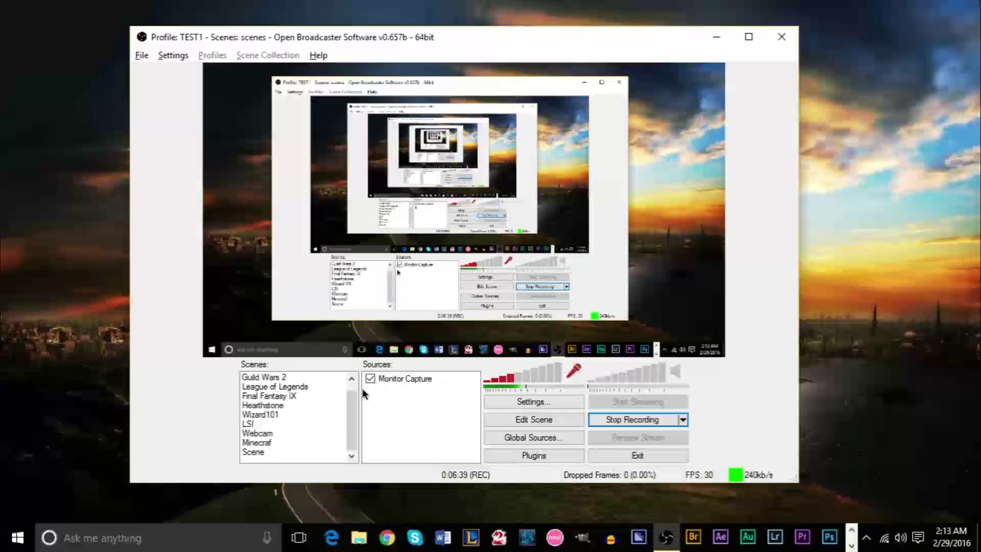
Examine the settings for a new Monitor Capture source in the Desktop scene, and cancel without adding it.
scroll(294, 384, "up", 1)
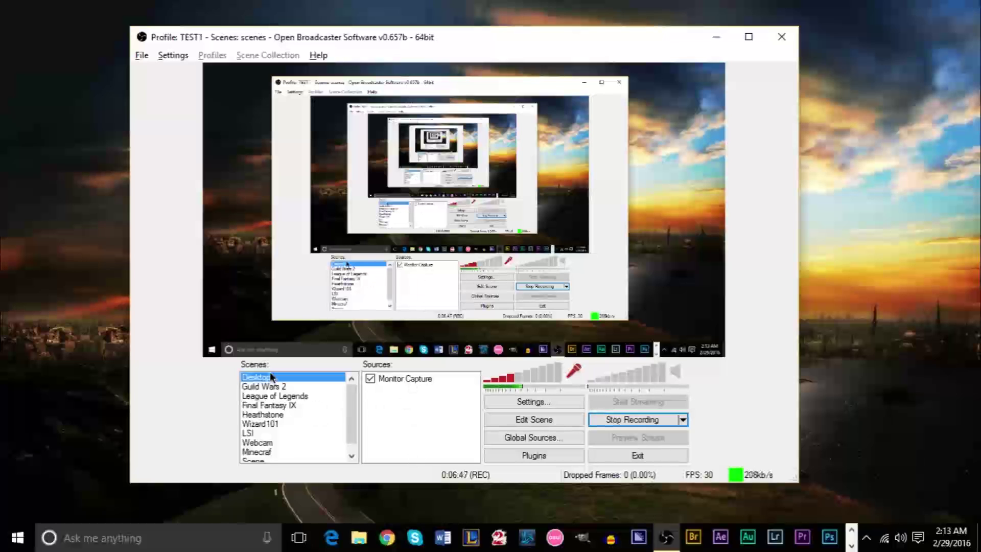
scroll(277, 379, "down", 1)
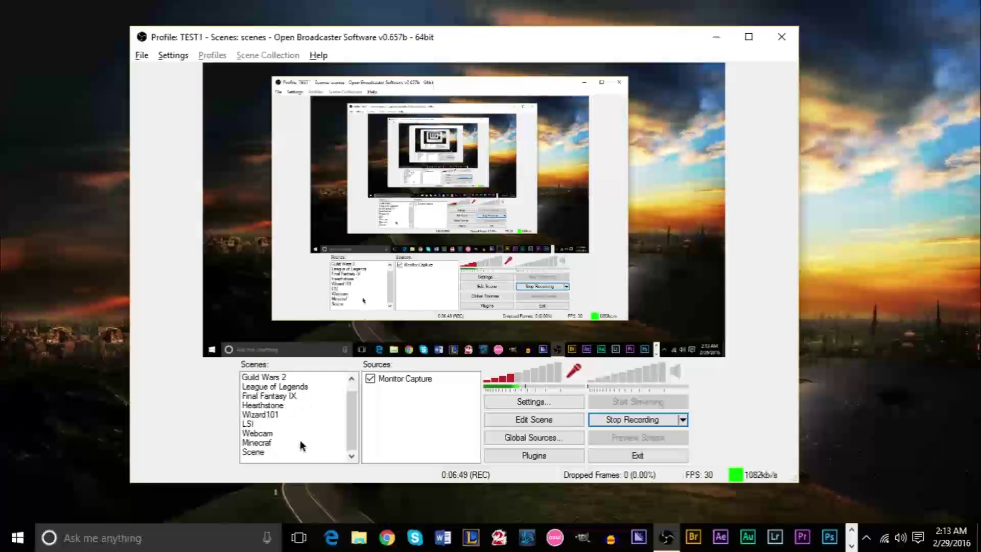
scroll(301, 439, "up", 1)
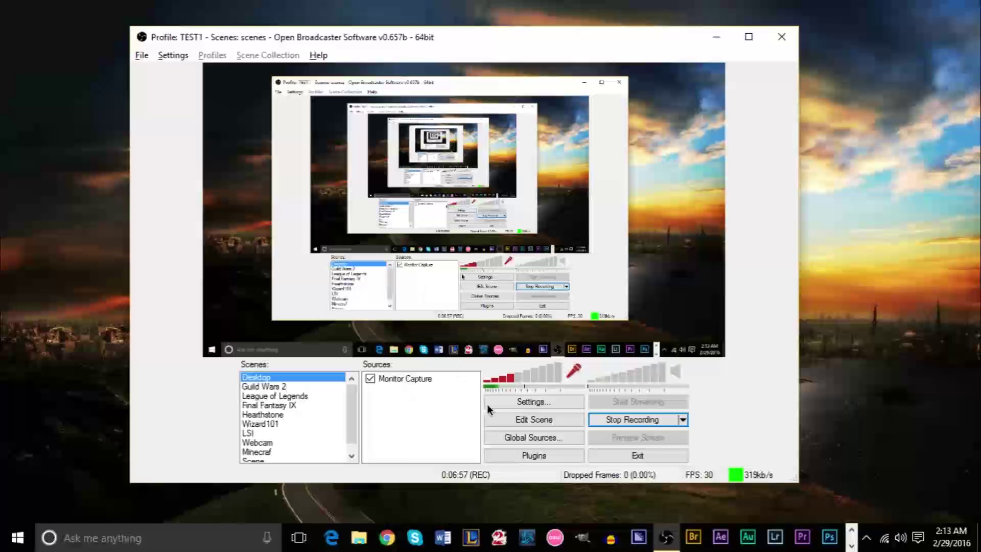
right_click(406, 408)
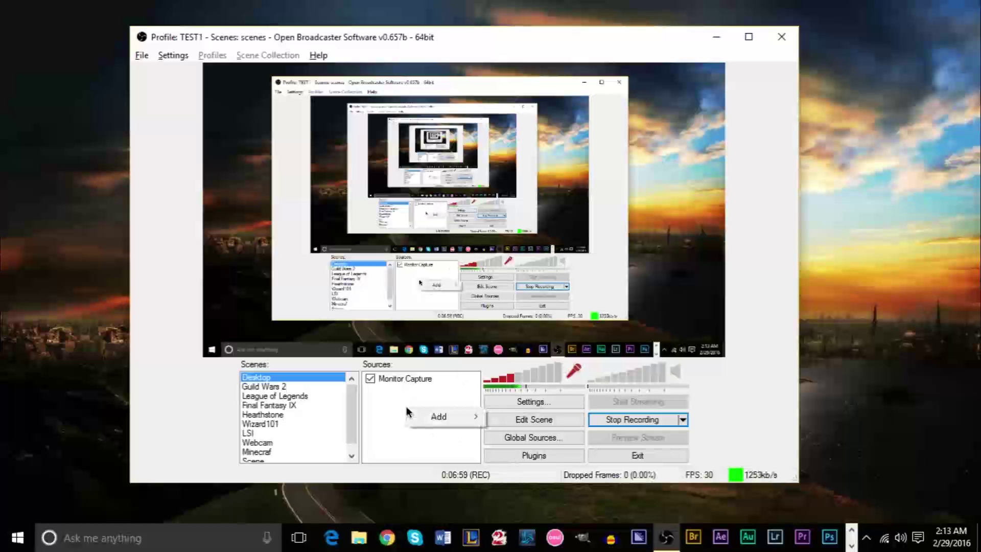
mouse_move(433, 418)
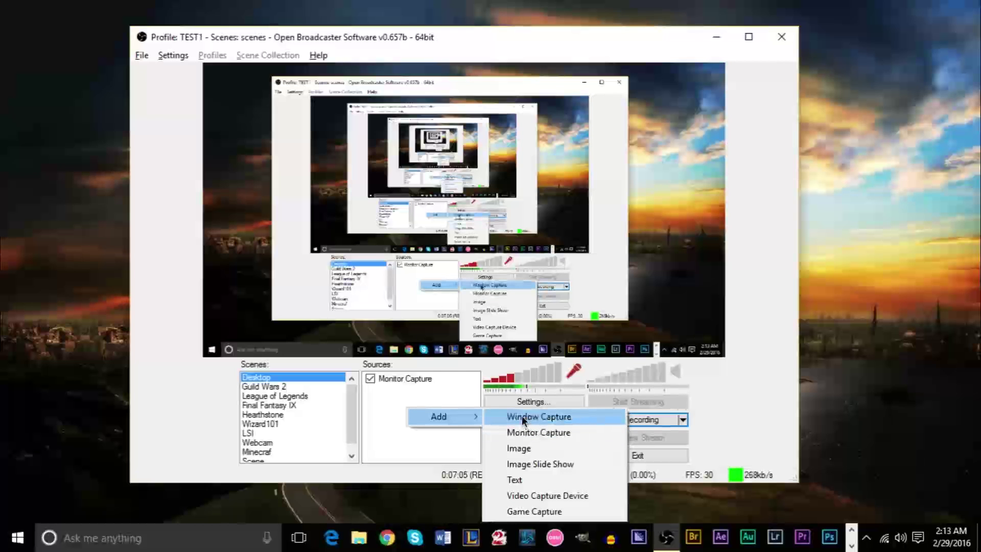
left_click(529, 433)
left_click(541, 285)
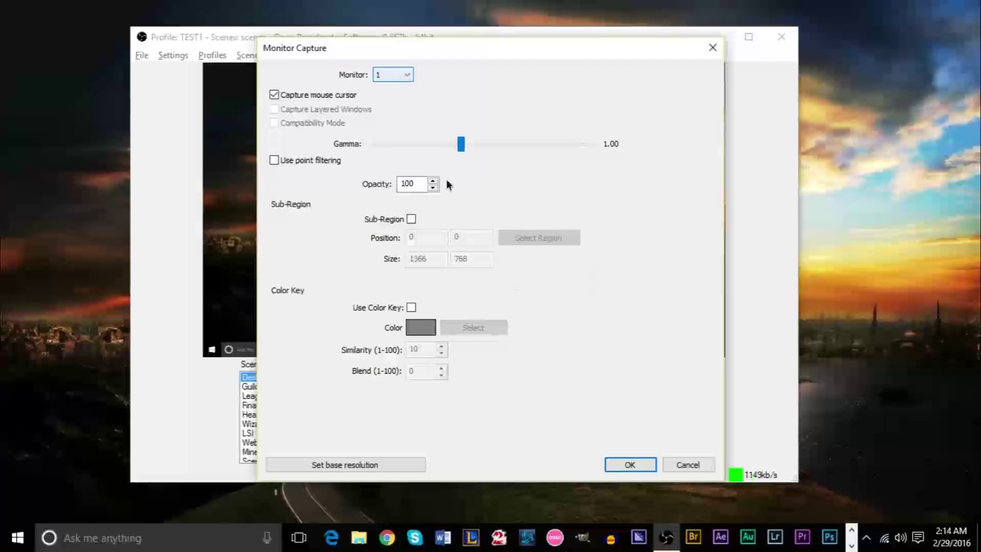
left_click(673, 465)
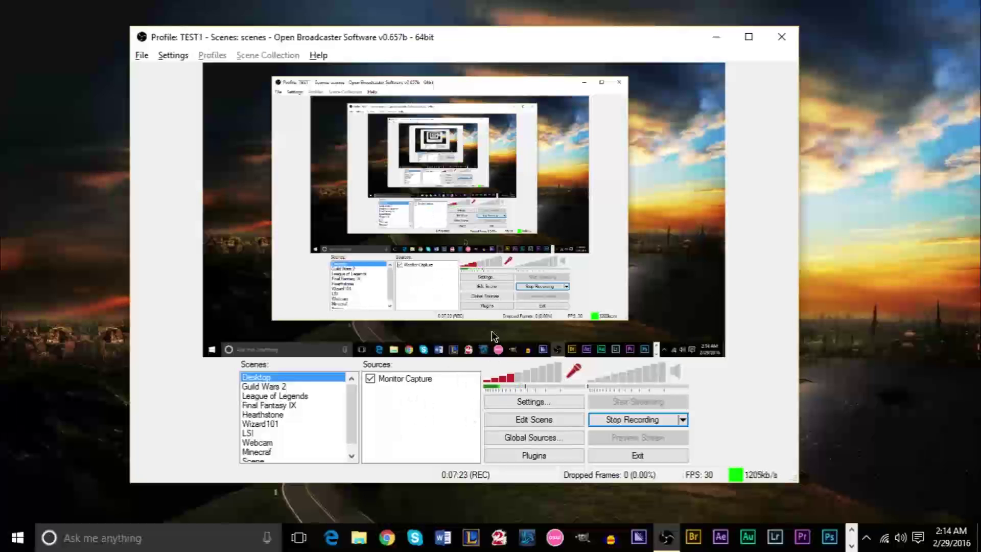
Add an Image source named Image to the Desktop scene, using the file auron render.png from the desktop.
right_click(417, 418)
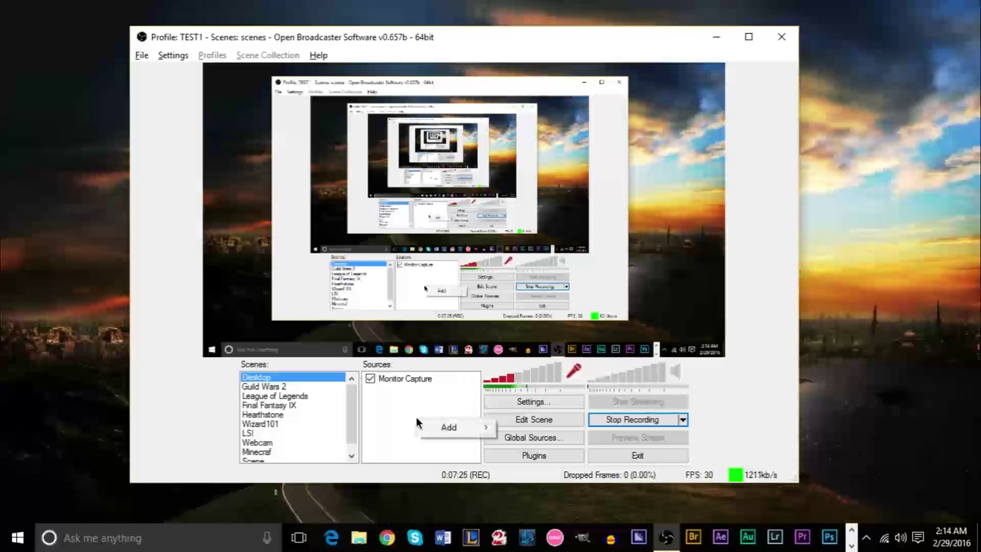
mouse_move(429, 424)
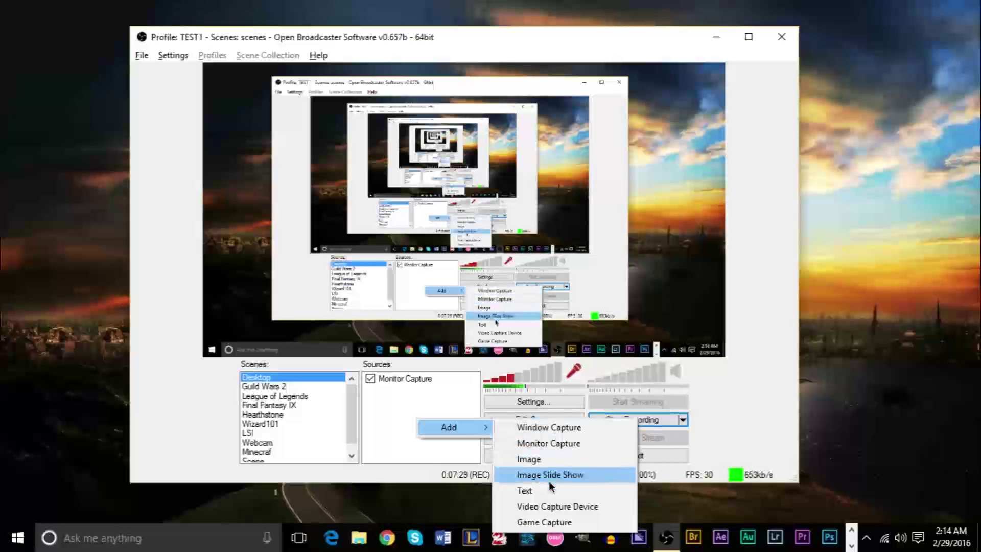
left_click(559, 456)
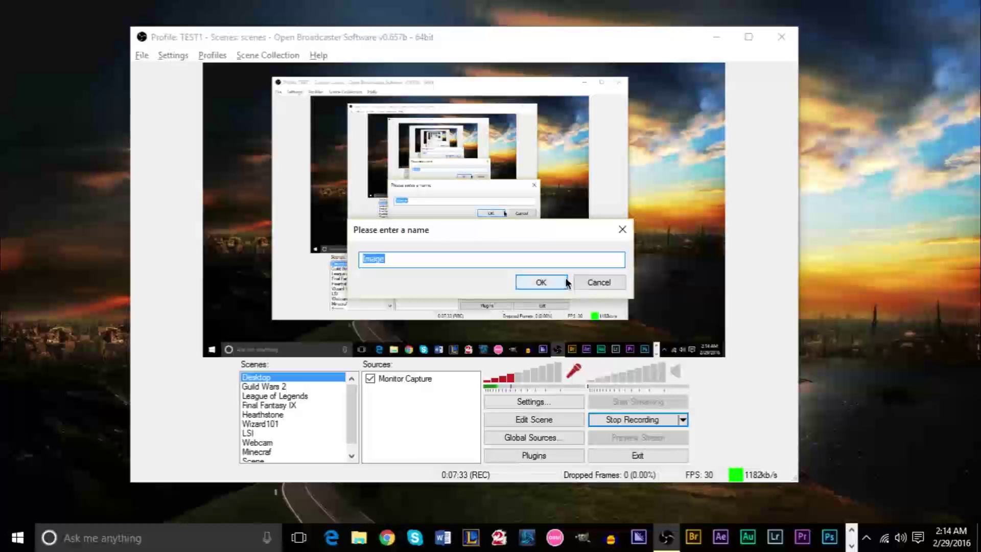
left_click(520, 285)
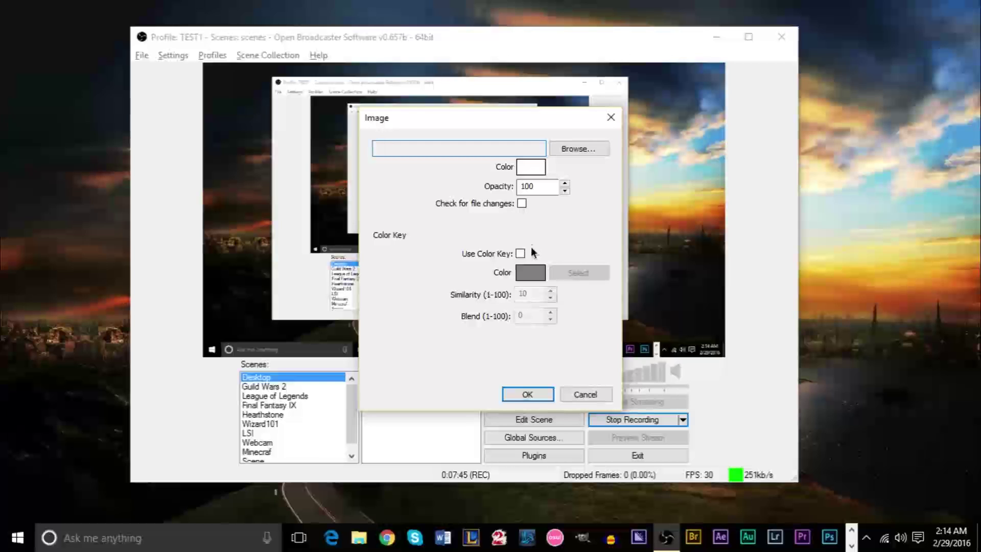
left_click(573, 149)
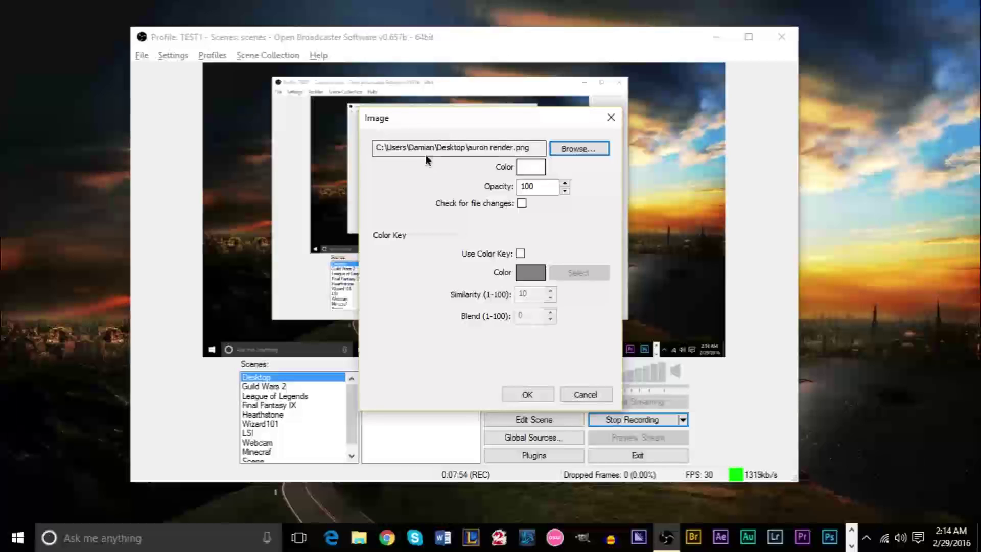
left_click(527, 394)
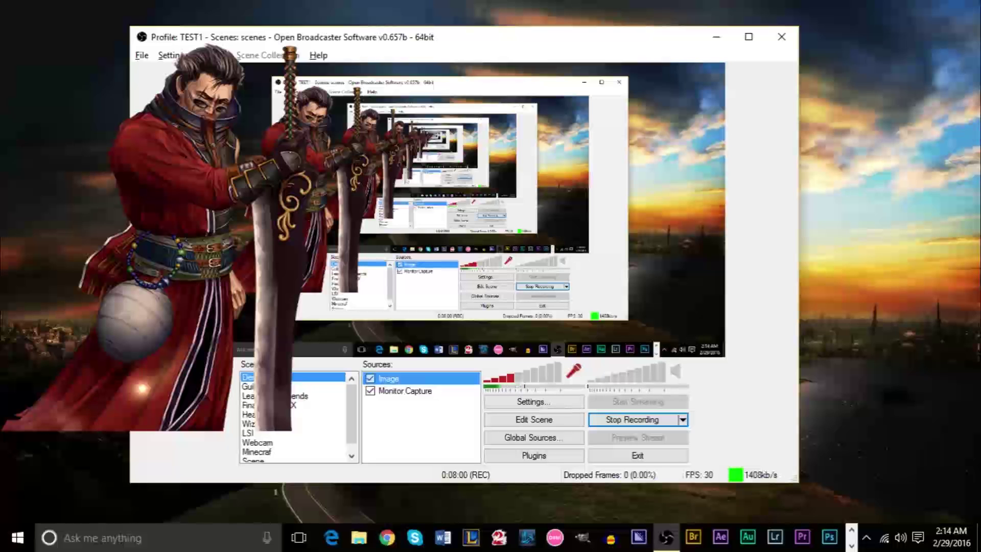
Align the Image source with the bottom and right edges of the scene using the Position/Size options.
right_click(302, 171)
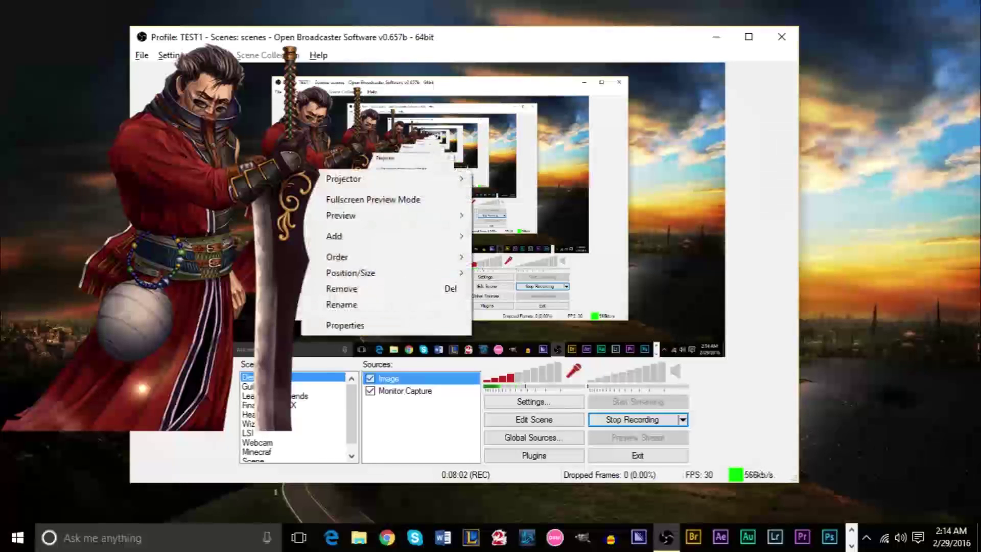
mouse_move(400, 272)
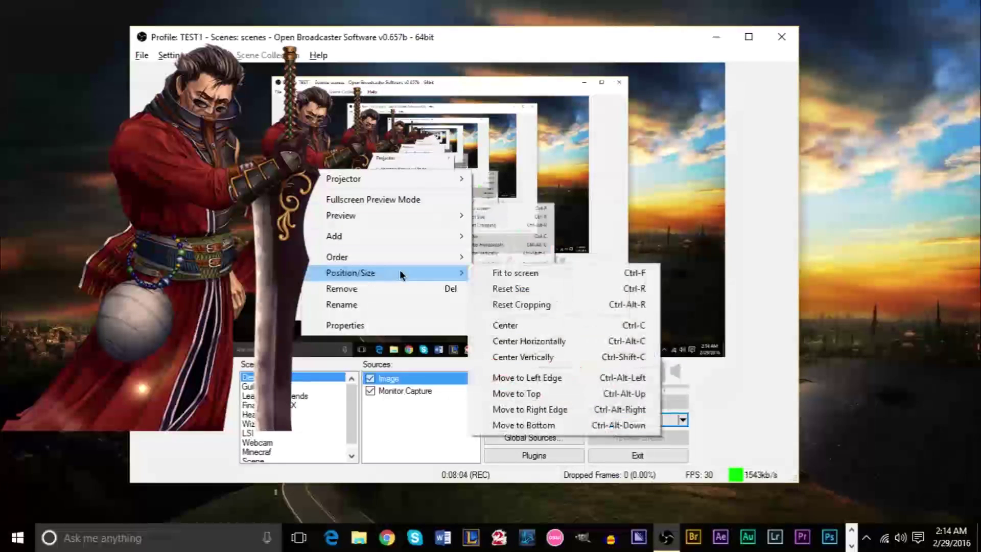
left_click(547, 431)
right_click(309, 273)
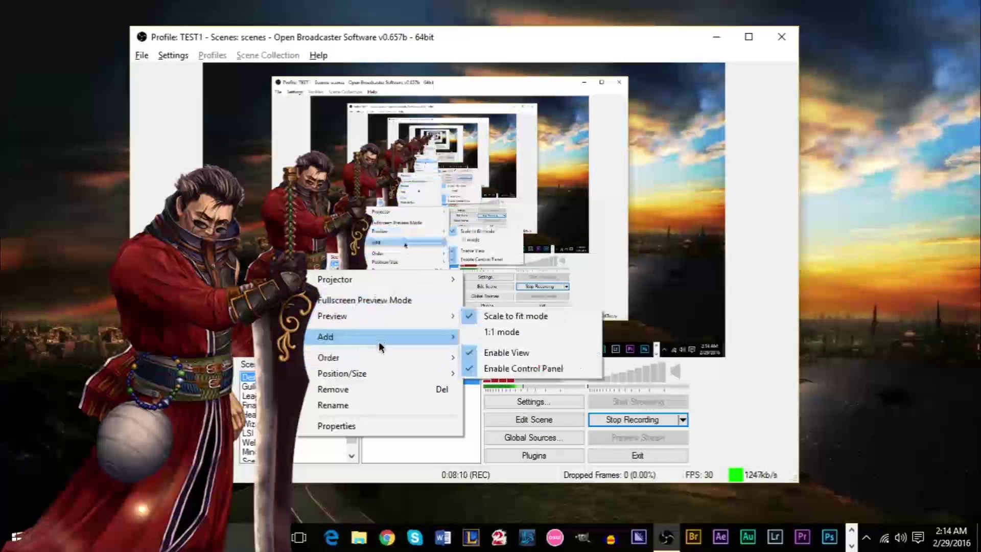
mouse_move(381, 376)
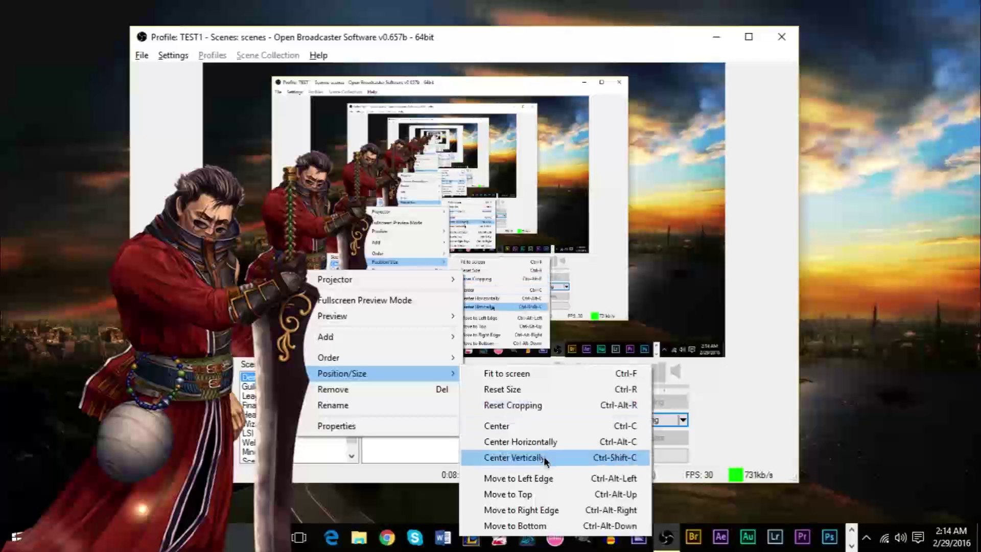
left_click(565, 510)
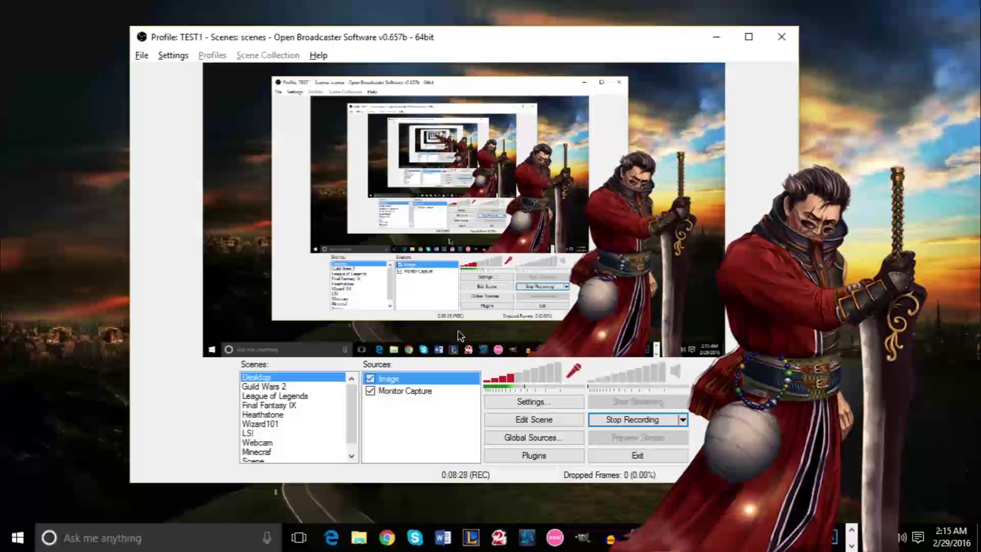
Remove the Image source from the Desktop scene and confirm the deletion.
right_click(426, 379)
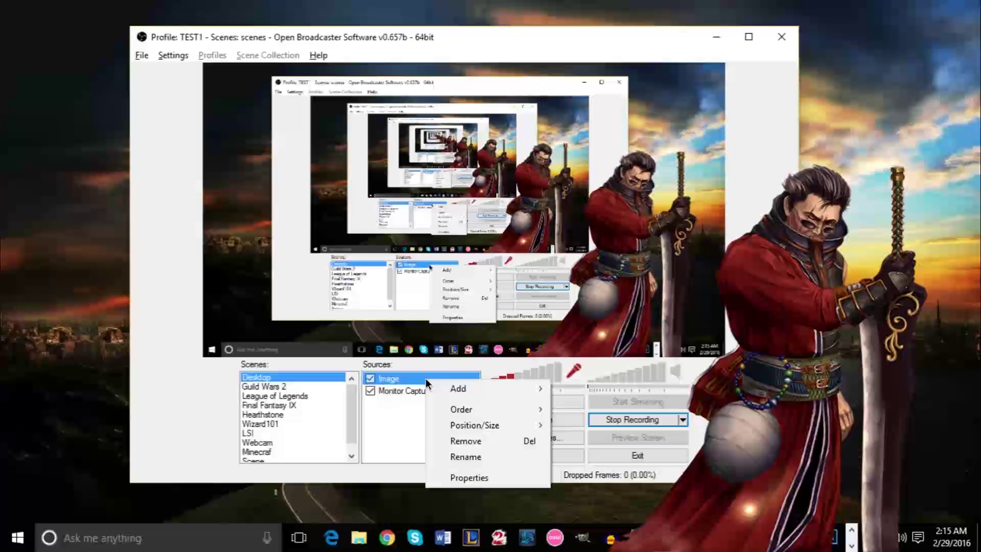
left_click(488, 442)
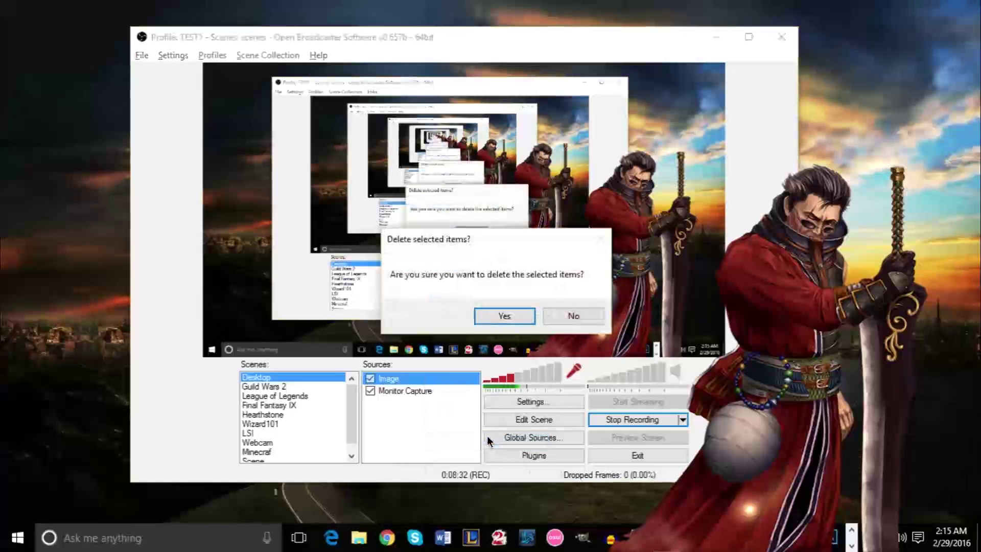
left_click(505, 316)
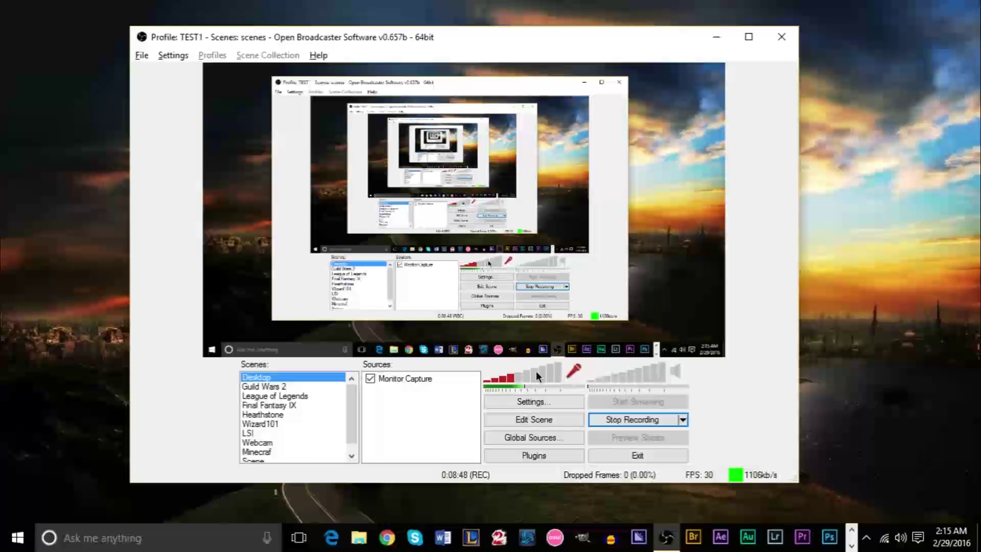
Toggle the desktop audio on and off several times, ending with it muted.
left_click(678, 371)
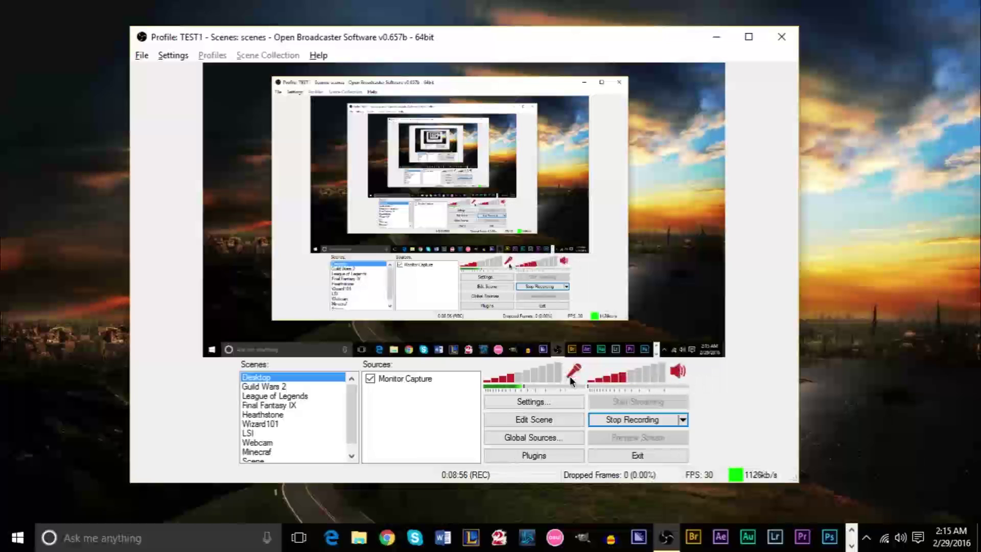
left_click(682, 373)
left_click(682, 373)
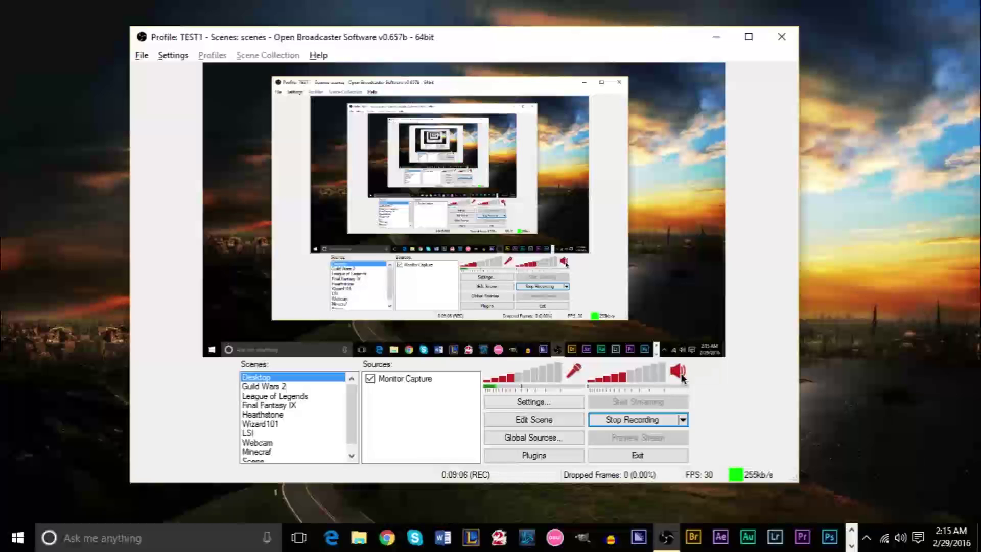
left_click(683, 374)
left_click(683, 375)
left_click(682, 374)
left_click(682, 375)
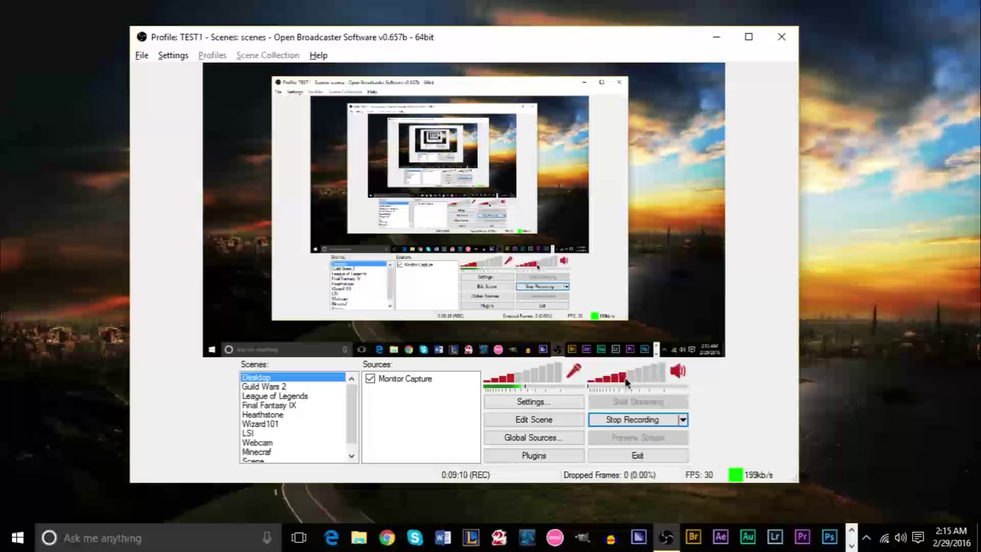
left_click(679, 374)
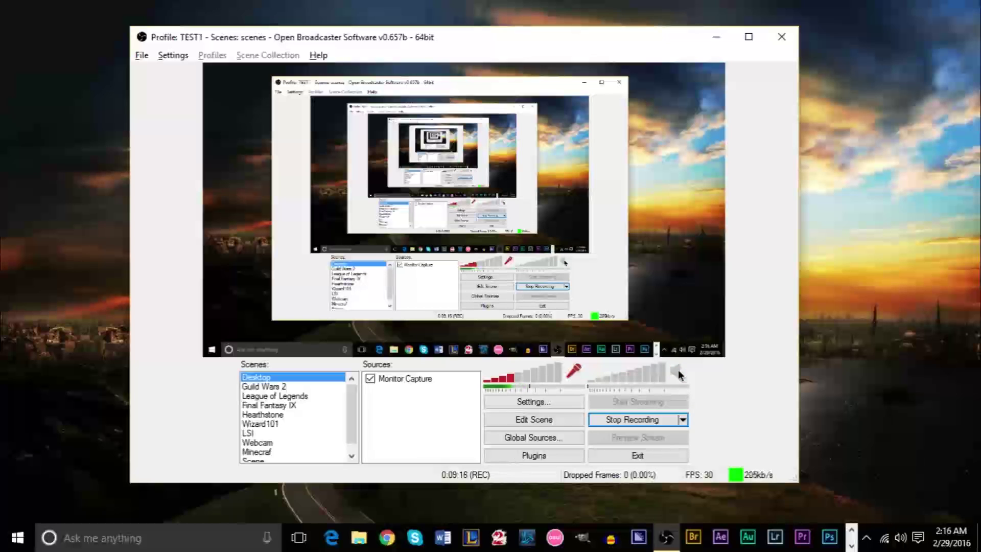
Open the program settings and move the Settings window aside so that the Scenes list stays uncovered.
left_click(562, 403)
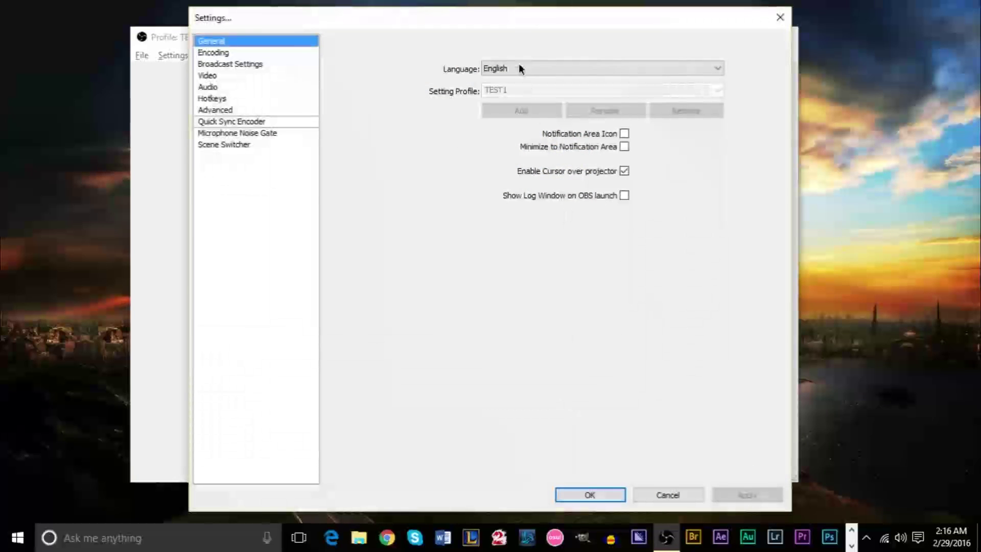
left_click_drag(520, 17, 695, 33)
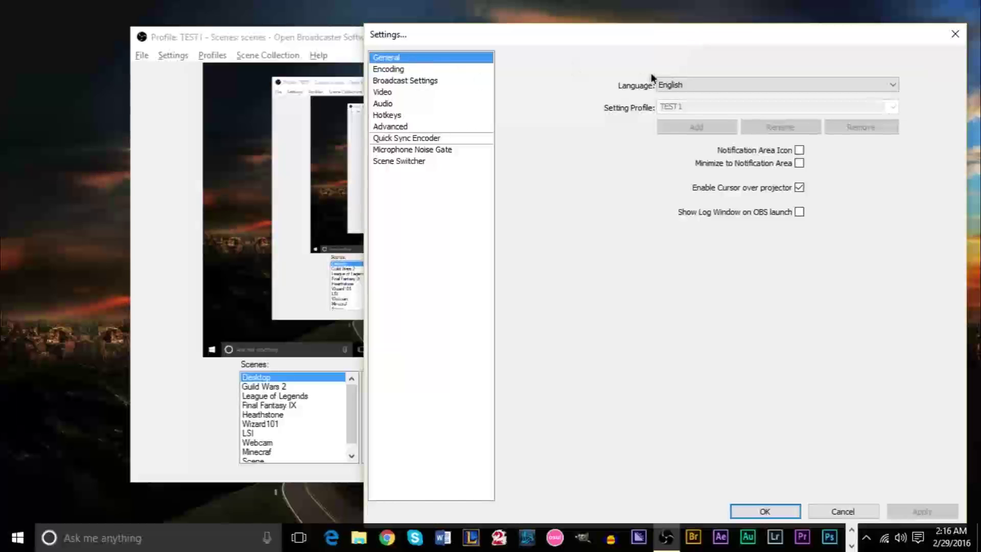
left_click_drag(679, 38, 679, 35)
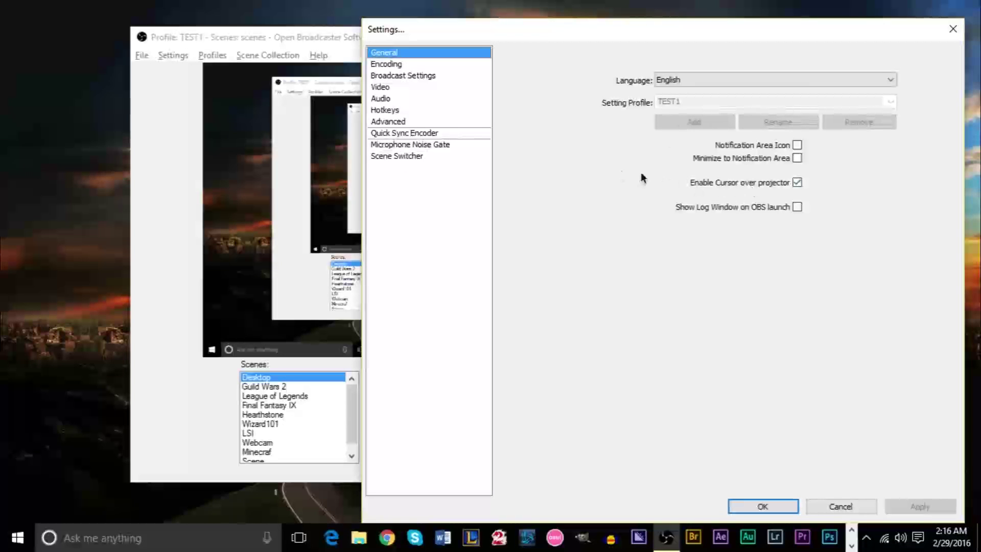
Look through the Encoding, Broadcast Settings, Video and General pages of the settings.
left_click(418, 64)
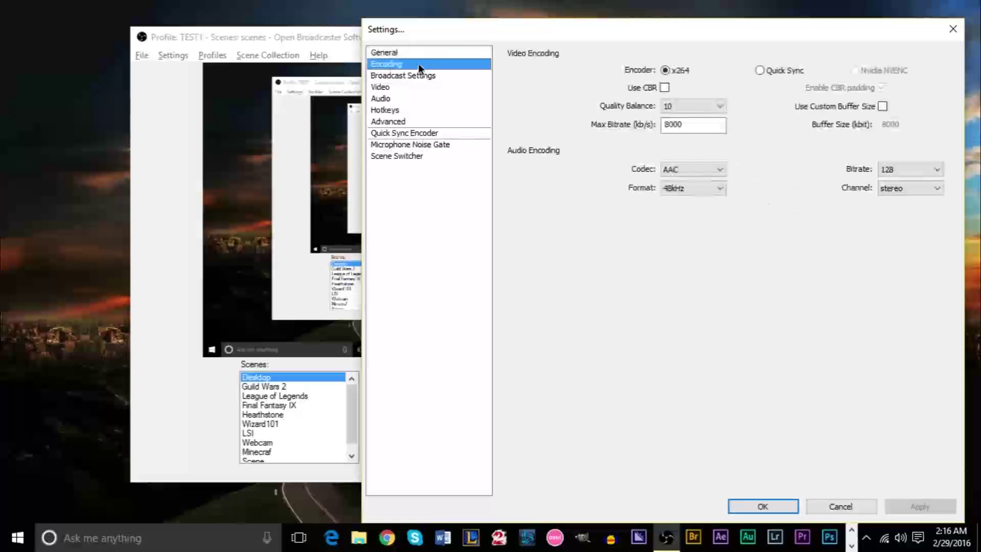
left_click(419, 77)
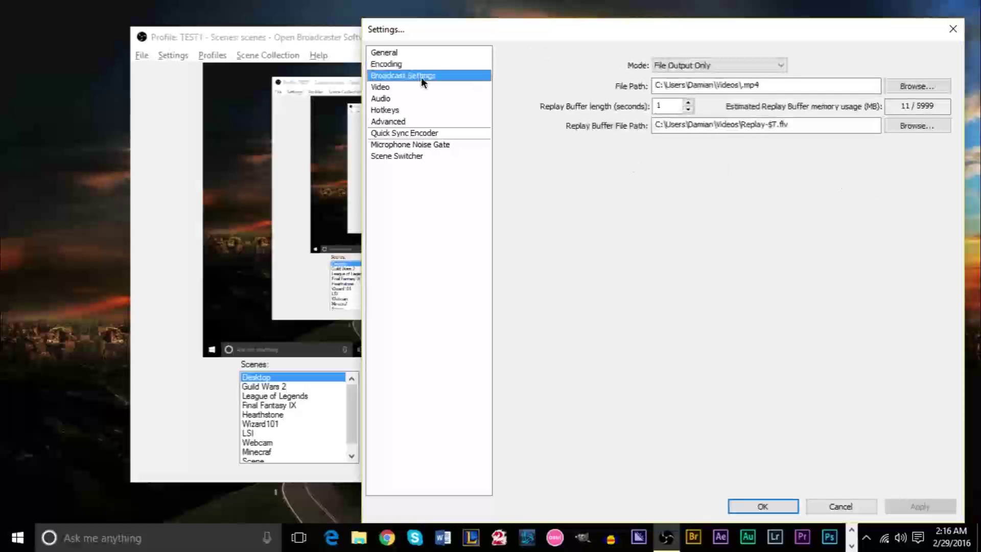
left_click(419, 88)
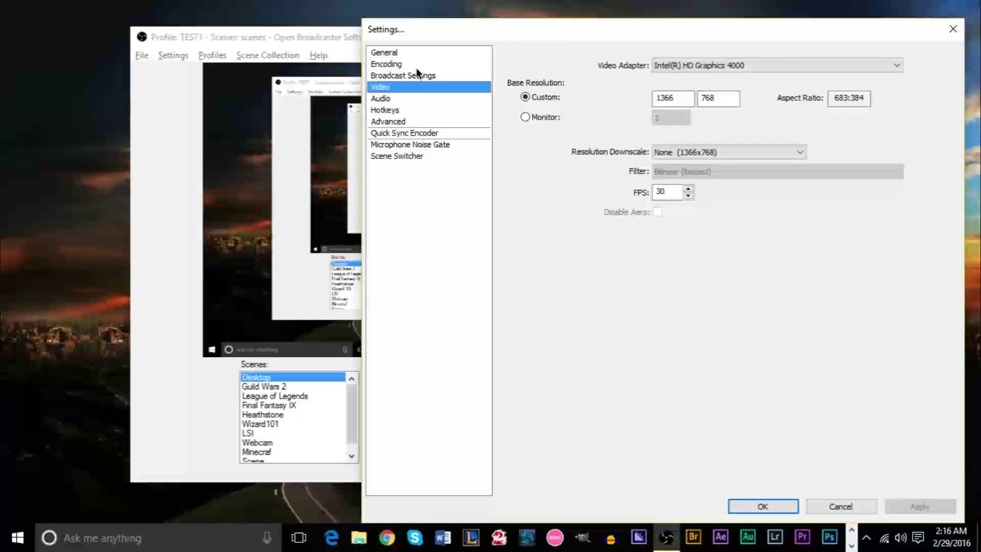
left_click(415, 60)
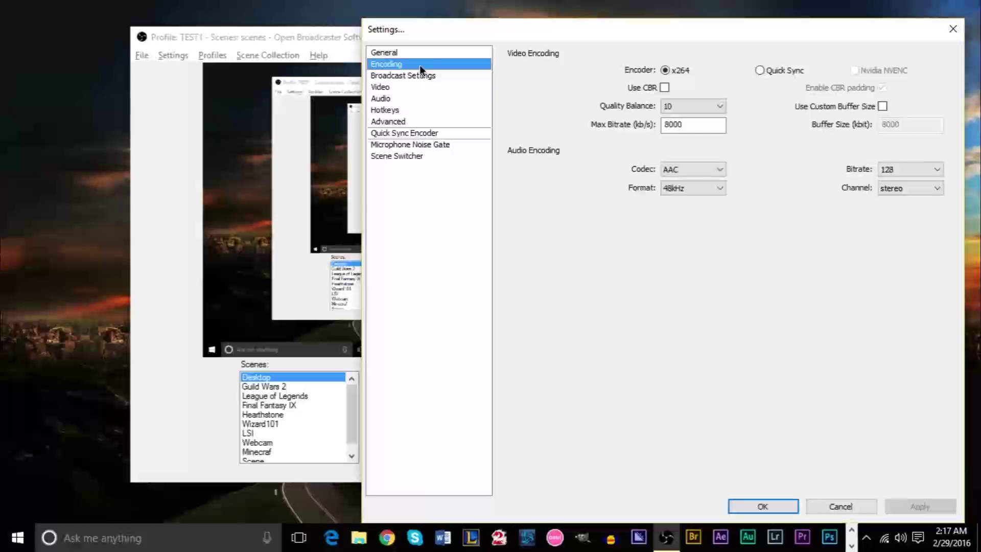
left_click(417, 56)
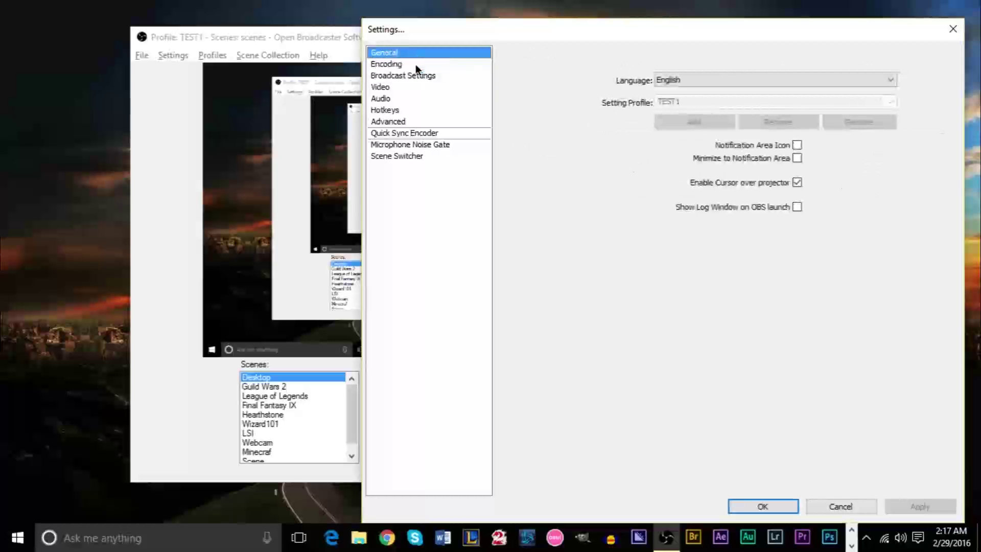
Examine the Max Bitrate and Quality Balance values in the video encoding settings, leaving them as they are.
left_click(415, 65)
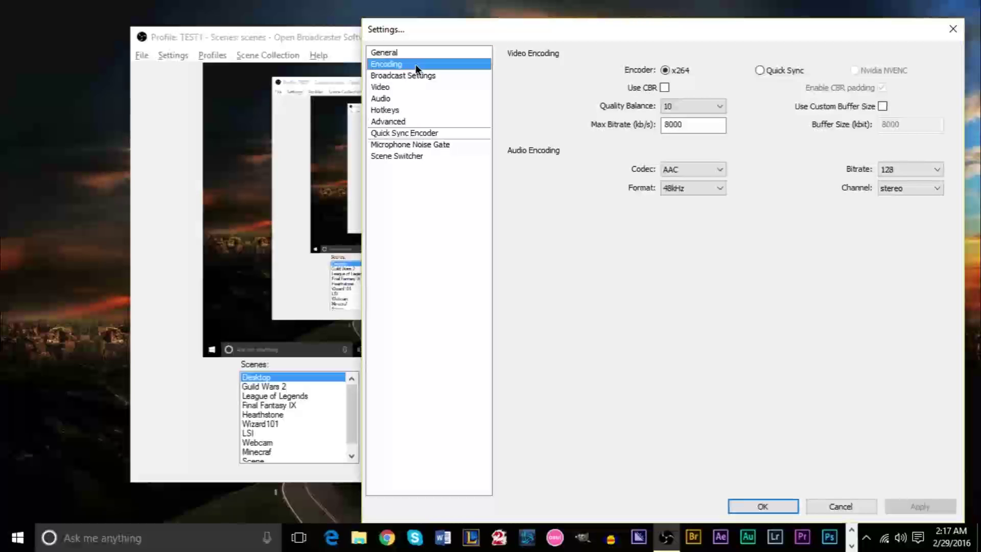
left_click_drag(693, 127, 635, 134)
left_click(696, 128)
left_click_drag(709, 128, 652, 130)
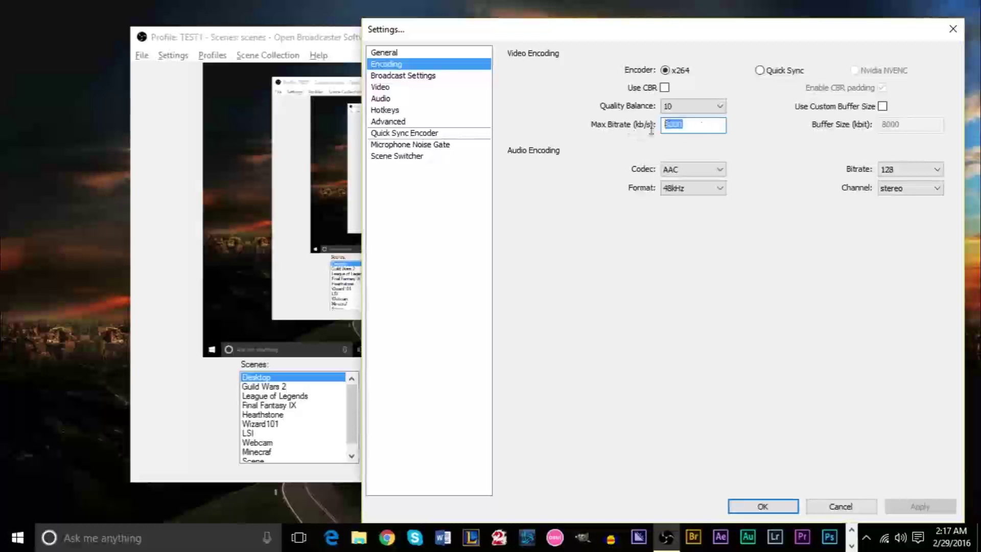
left_click_drag(711, 124, 591, 124)
left_click(703, 124)
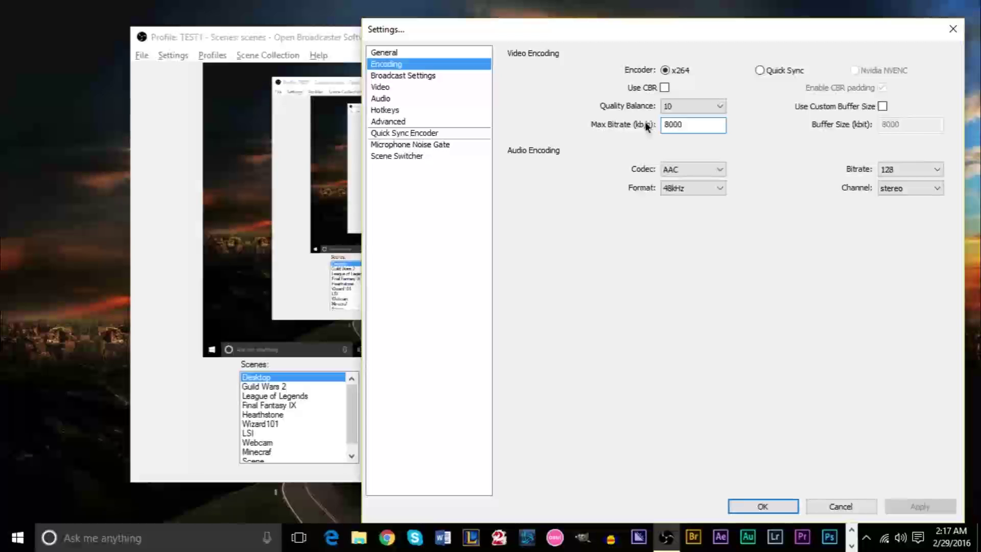
left_click_drag(701, 121, 604, 126)
left_click(710, 125)
left_click_drag(695, 124, 650, 127)
left_click(707, 124)
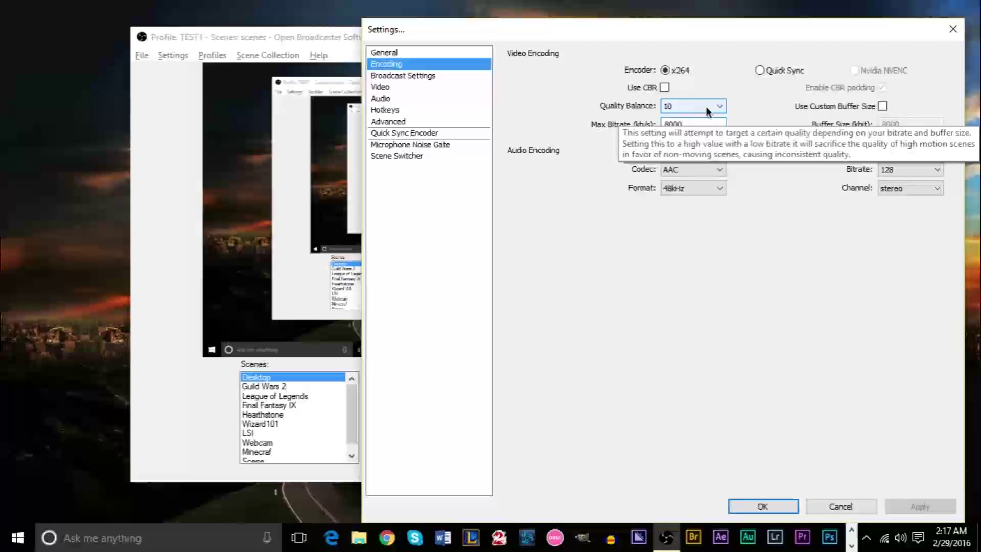
left_click(689, 125)
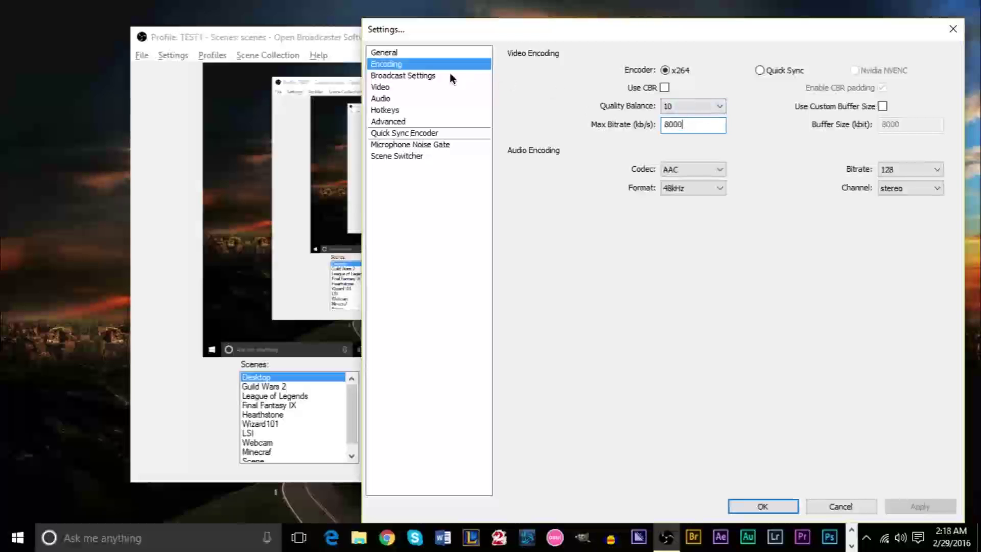
Examine the available modes and the recording file path in the Broadcast Settings, keeping File Output Only.
left_click(451, 77)
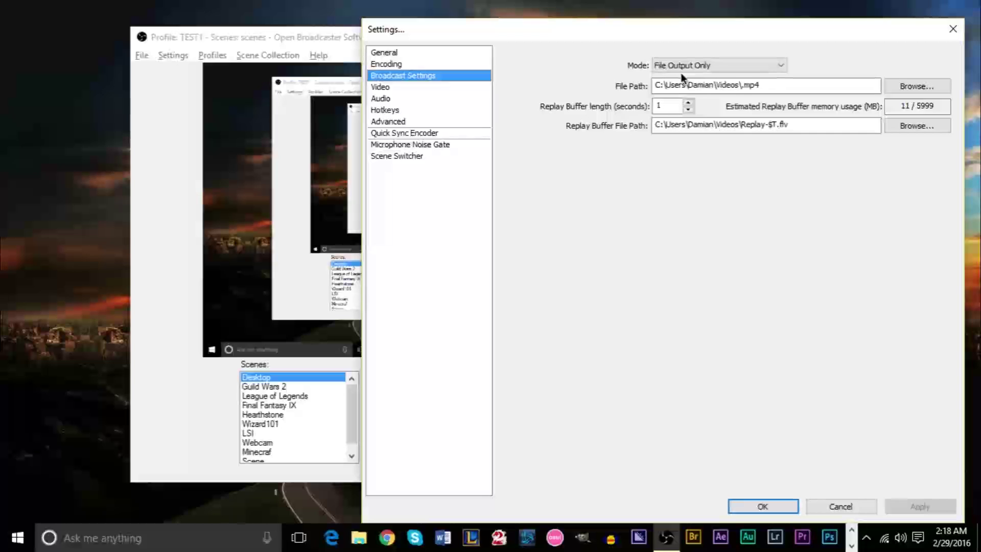
left_click(753, 70)
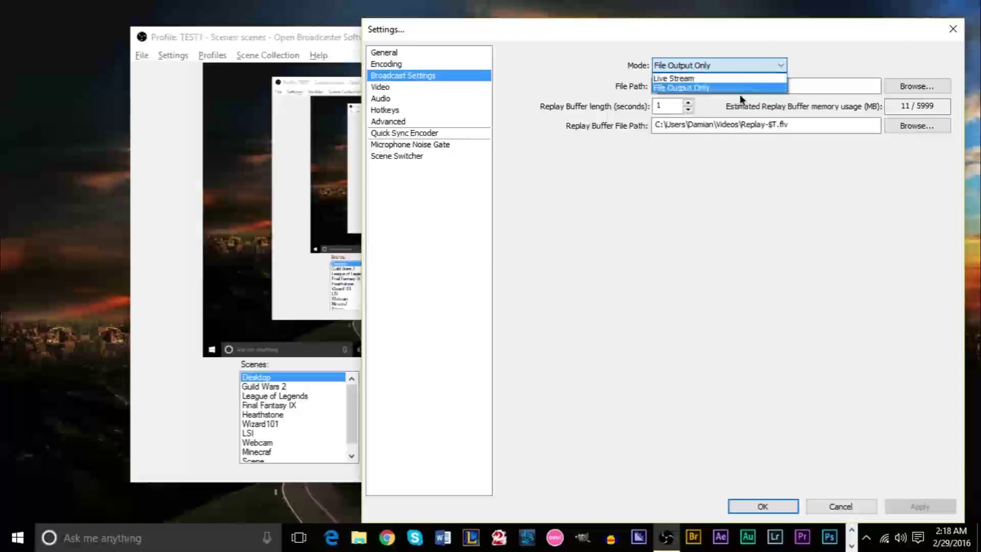
left_click(685, 197)
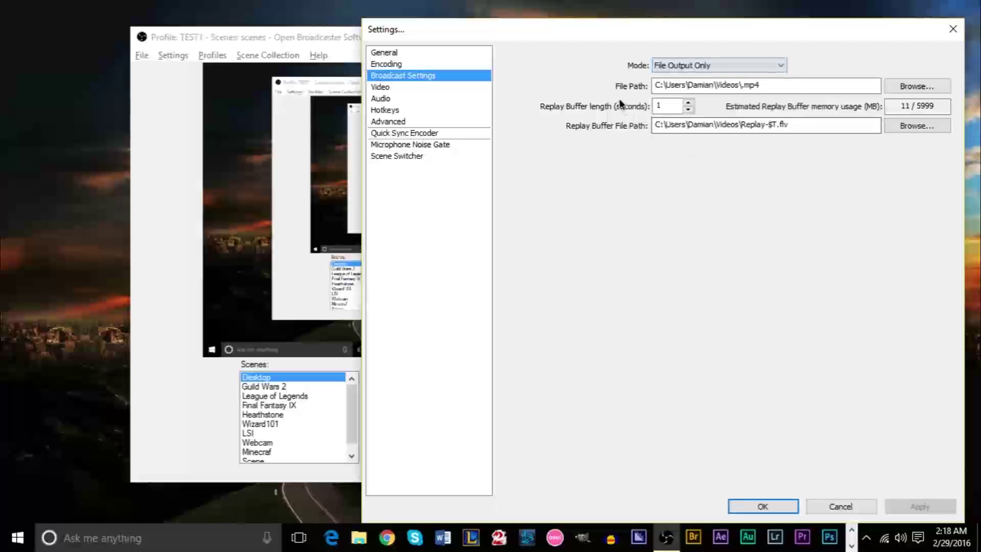
mouse_move(738, 96)
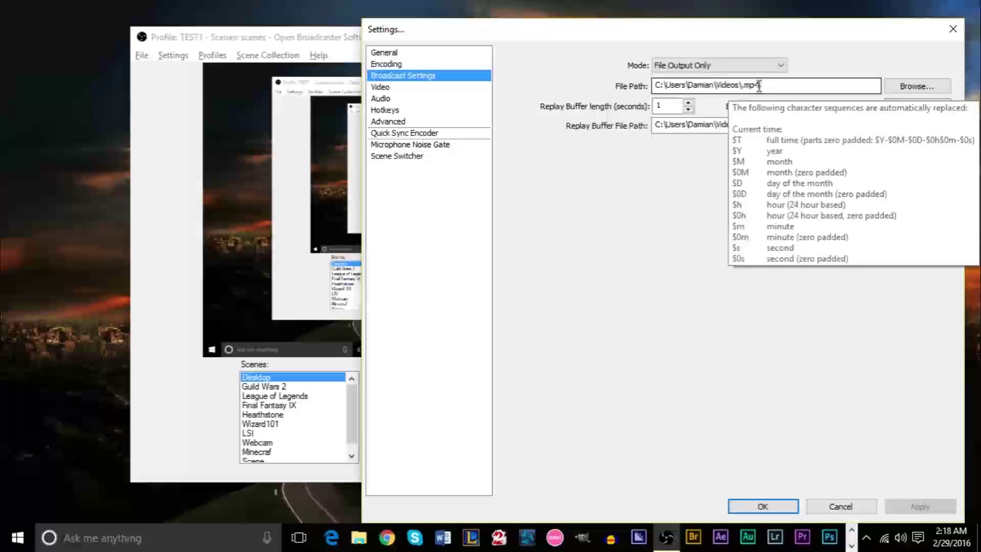
Examine the file name position and the .mp4 extension at the end of the recording file path.
left_click(739, 86)
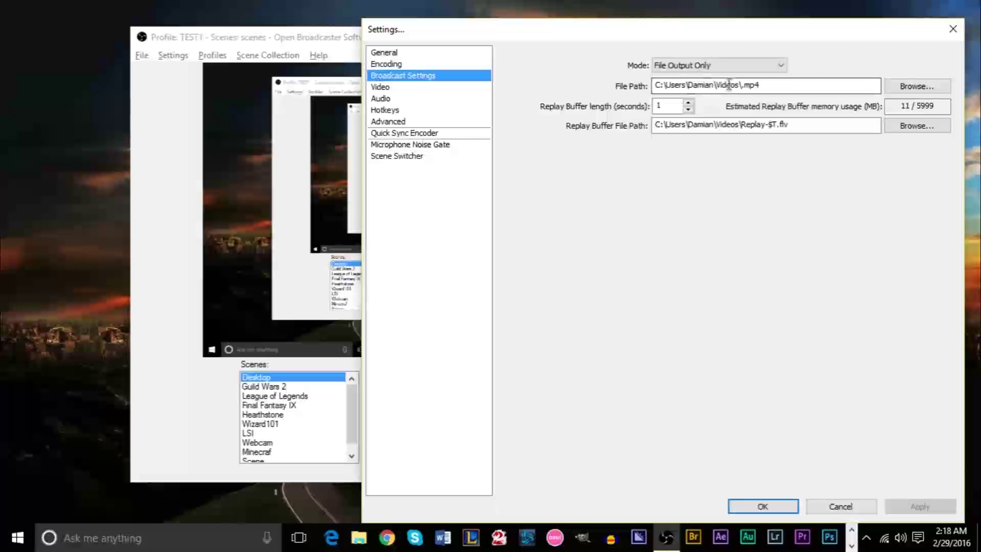
left_click(766, 88)
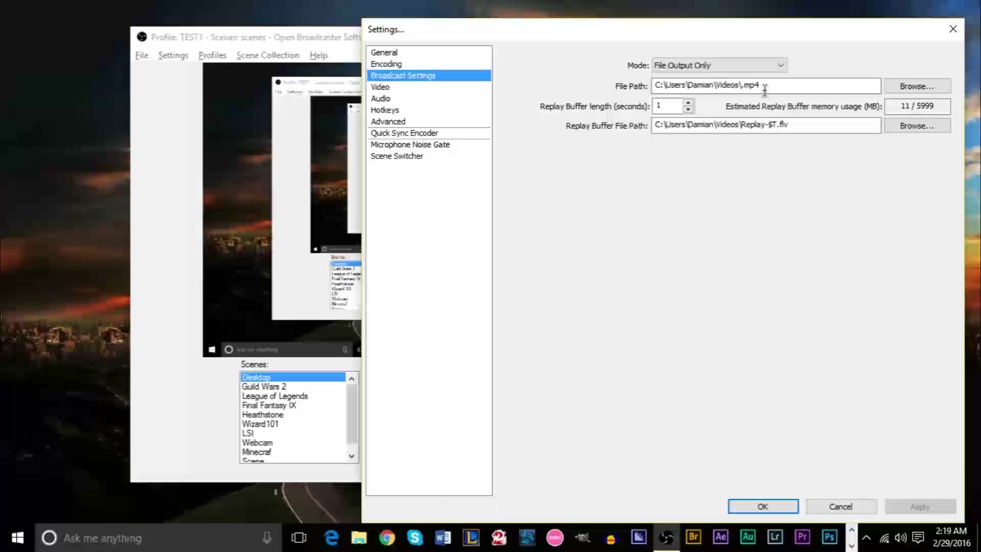
mouse_move(766, 86)
Open the Audio settings and check the default recording device in the Windows sound devices.
left_click(394, 85)
left_click(392, 99)
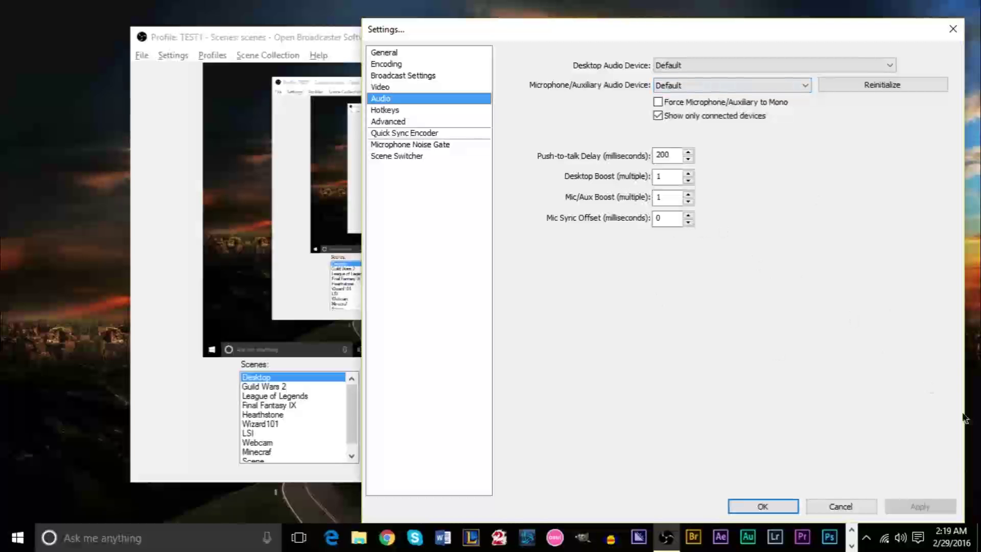
right_click(901, 539)
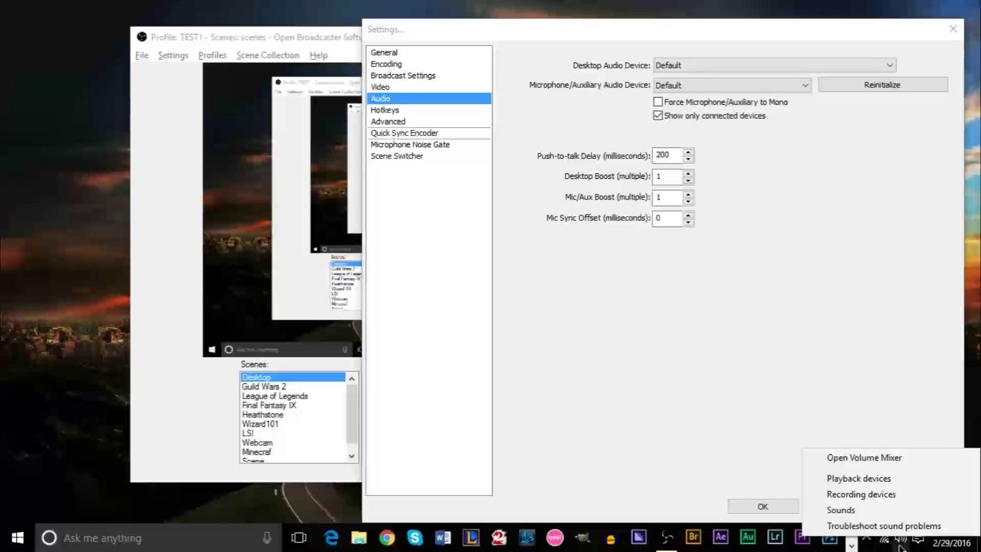
left_click(870, 479)
left_click(113, 74)
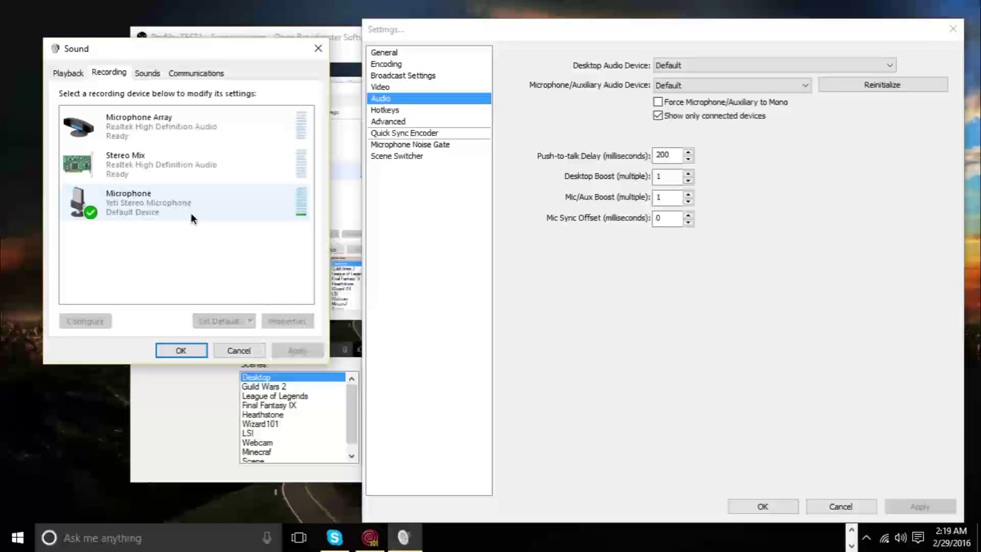
left_click(318, 51)
Examine the available desktop and microphone/auxiliary audio devices, keeping both on Default.
left_click(713, 63)
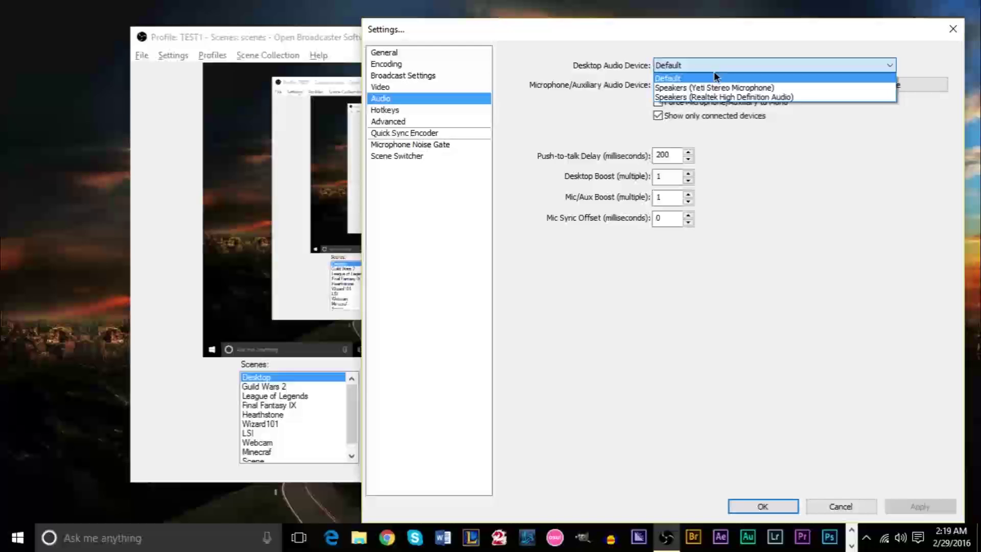
left_click(774, 204)
left_click(690, 86)
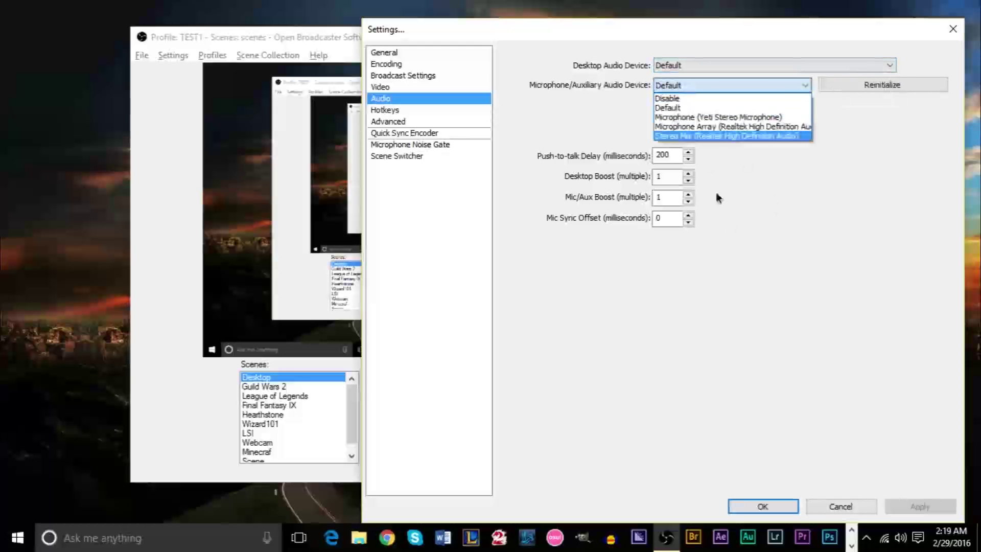
left_click(762, 246)
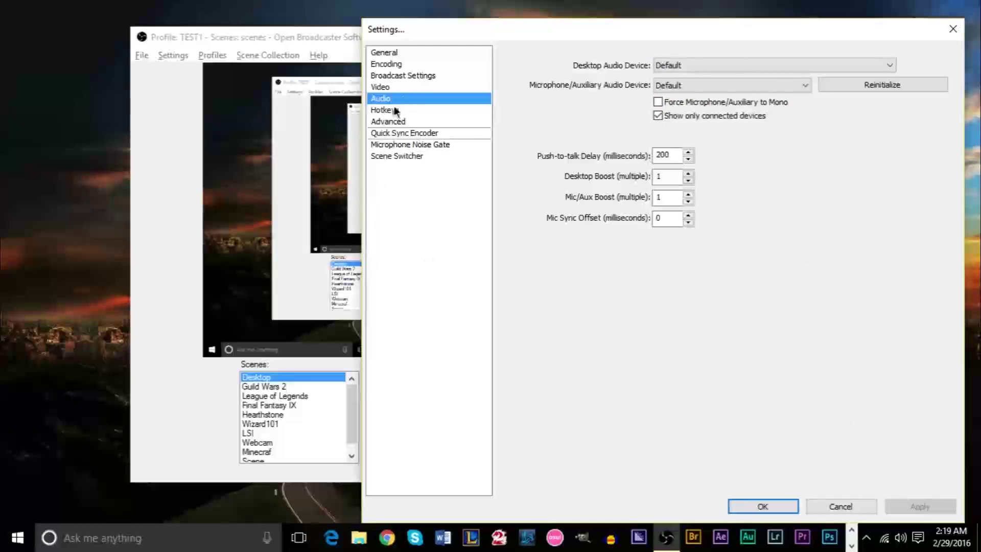
Open the Video settings and examine the custom base resolution's width and height.
left_click(409, 88)
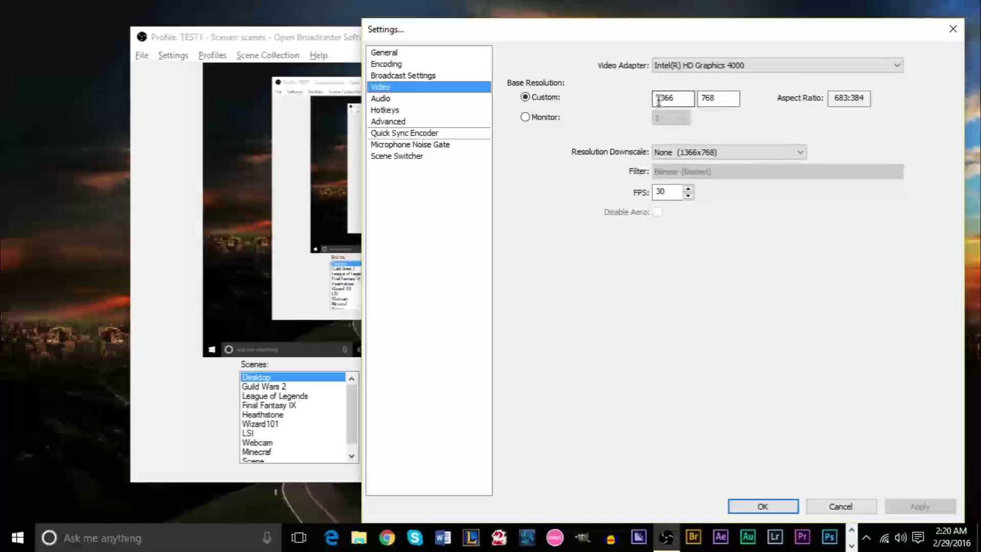
left_click_drag(690, 98, 623, 98)
left_click(680, 99)
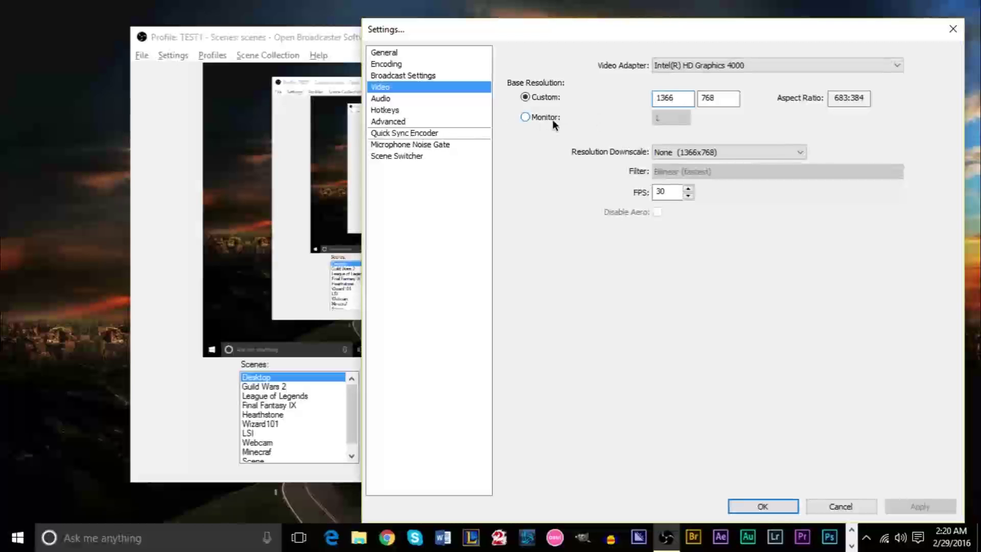
left_click_drag(694, 98, 653, 97)
left_click(712, 105)
Switch the base resolution to Monitor 1 and look through the resolution downscale options, keeping None.
left_click(544, 117)
left_click(679, 117)
left_click(738, 129)
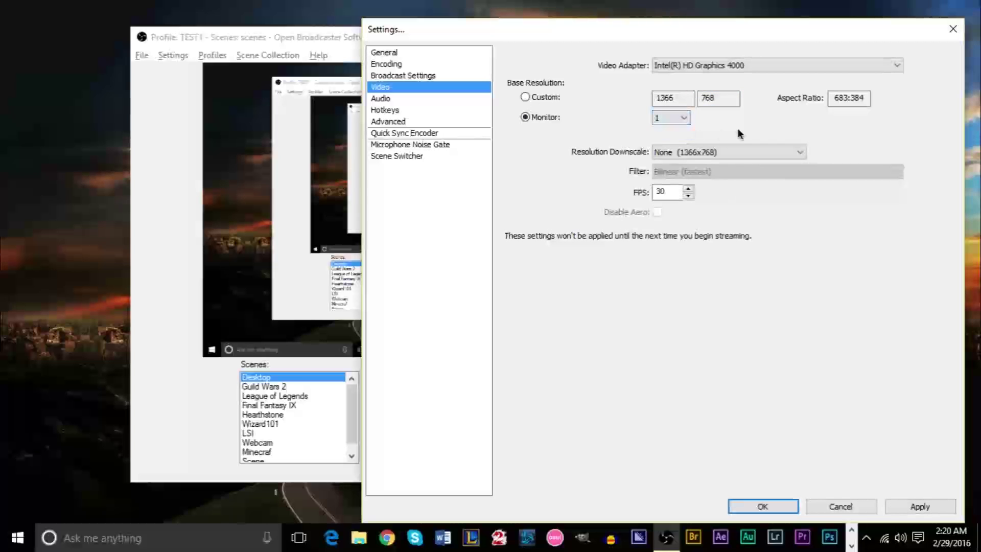
left_click(727, 151)
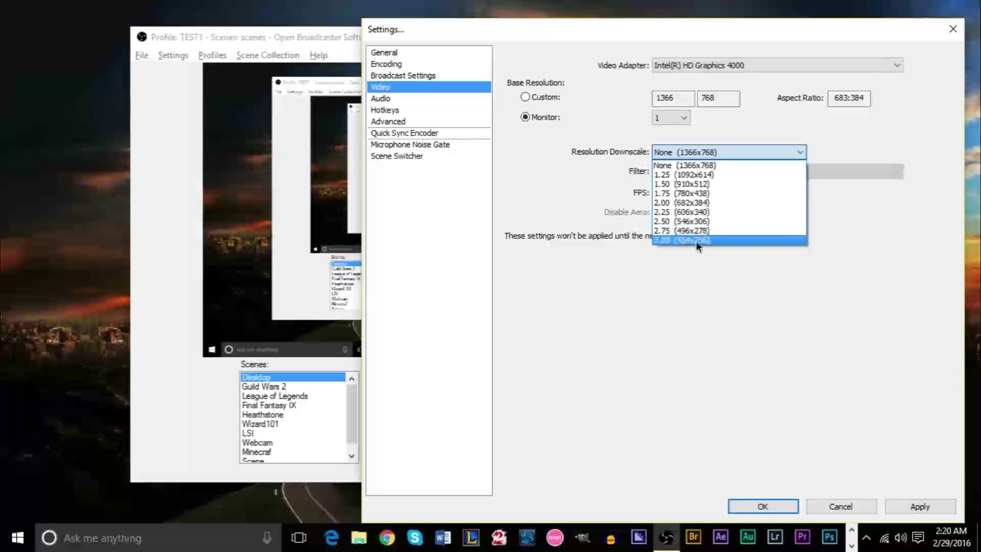
left_click(587, 164)
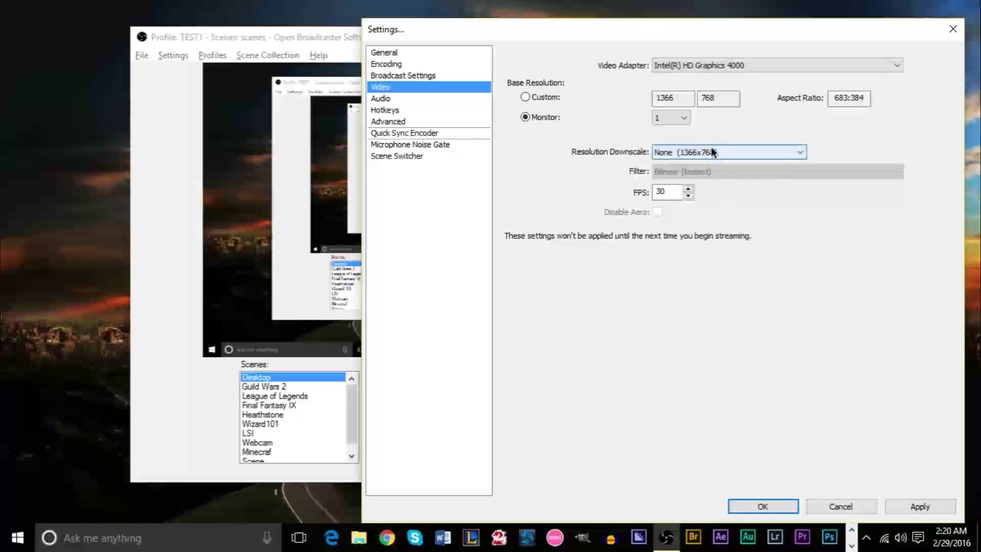
Compare the Custom and Monitor base resolution options, ending on Custom with 1366 by 768.
left_click(541, 96)
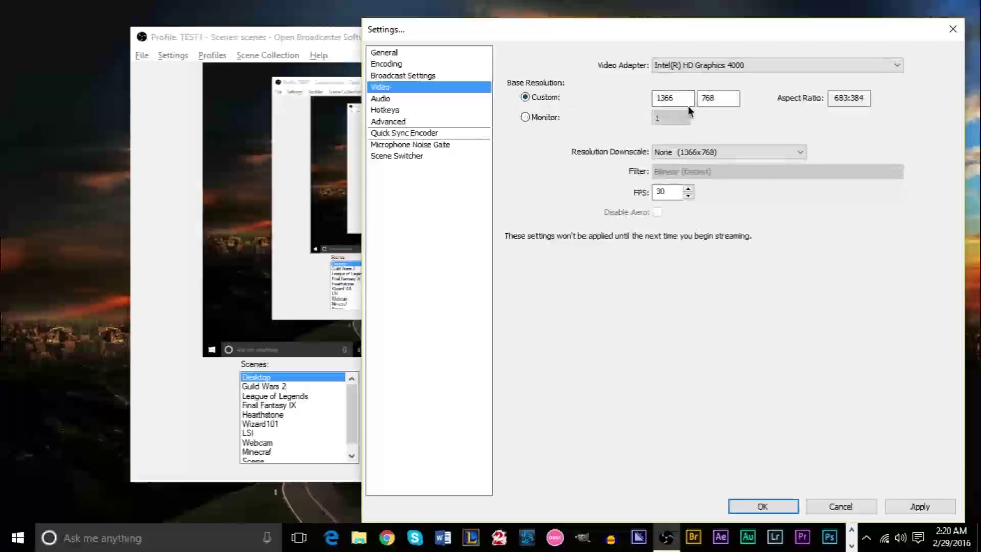
left_click(526, 117)
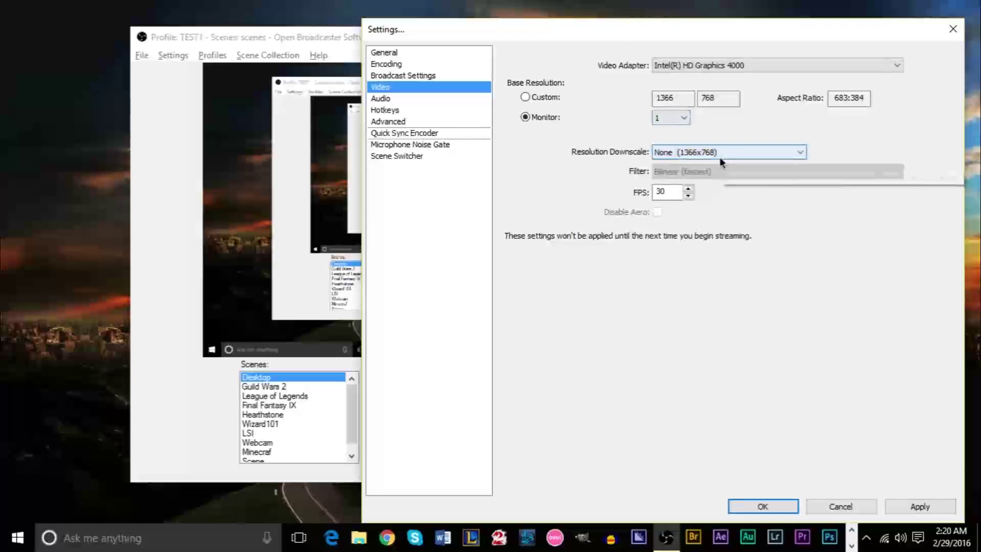
left_click(546, 99)
left_click_drag(688, 99, 634, 104)
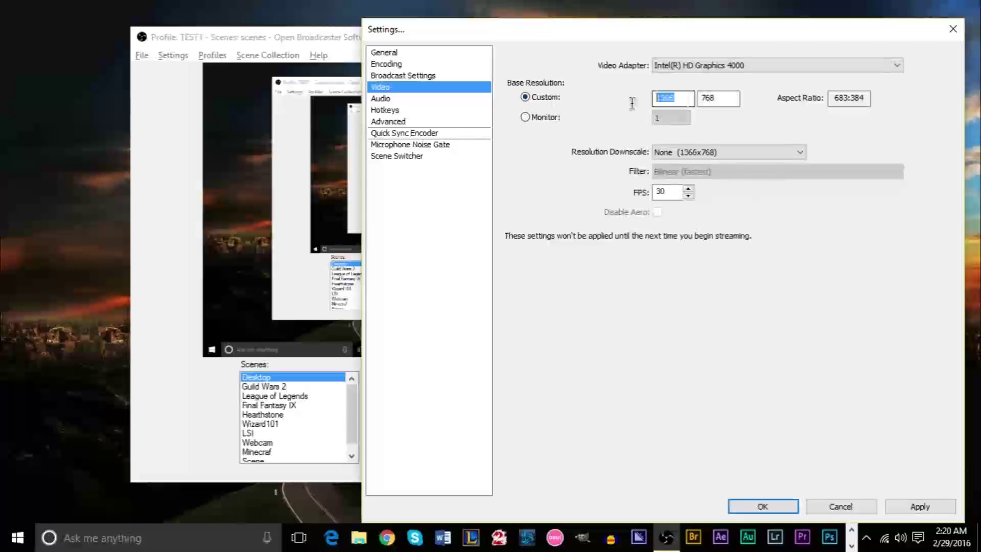
key("Tab")
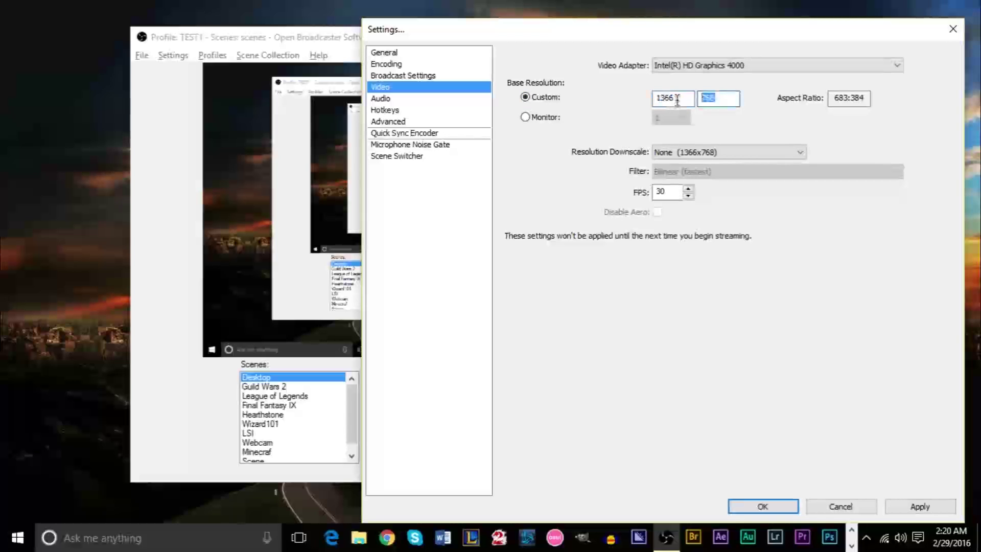
left_click(688, 100)
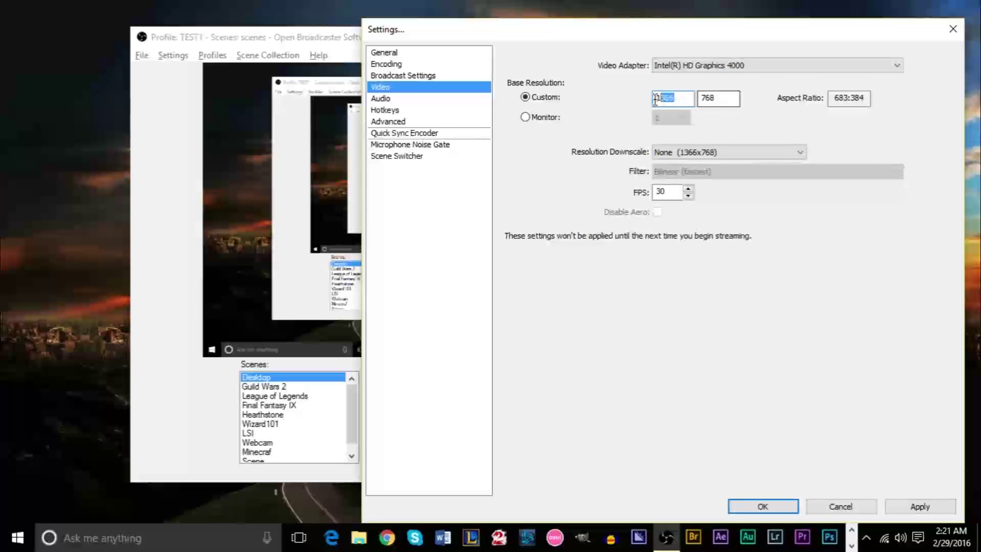
key("Tab")
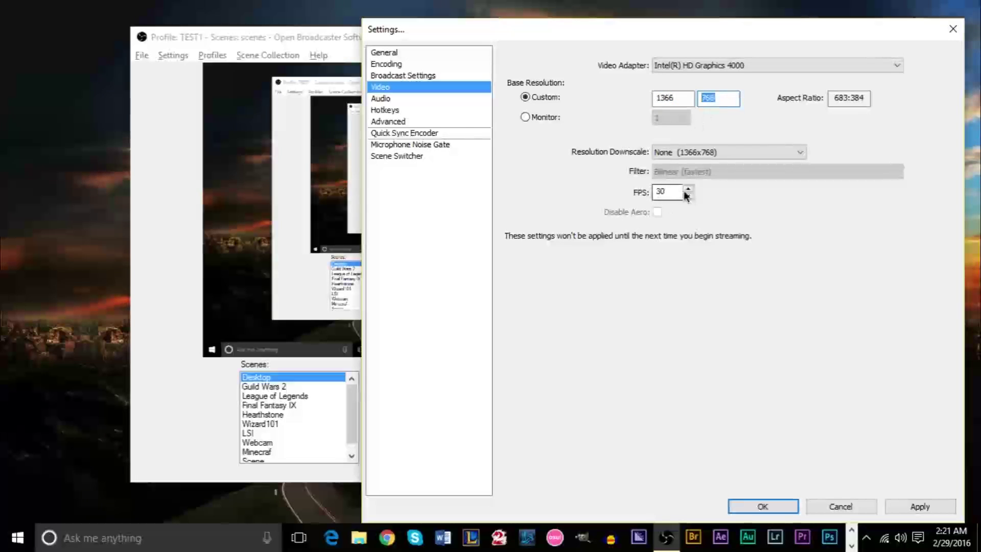
Examine the FPS value in the Video settings and close the settings without saving the changes.
left_click_drag(675, 192, 641, 195)
left_click(664, 192)
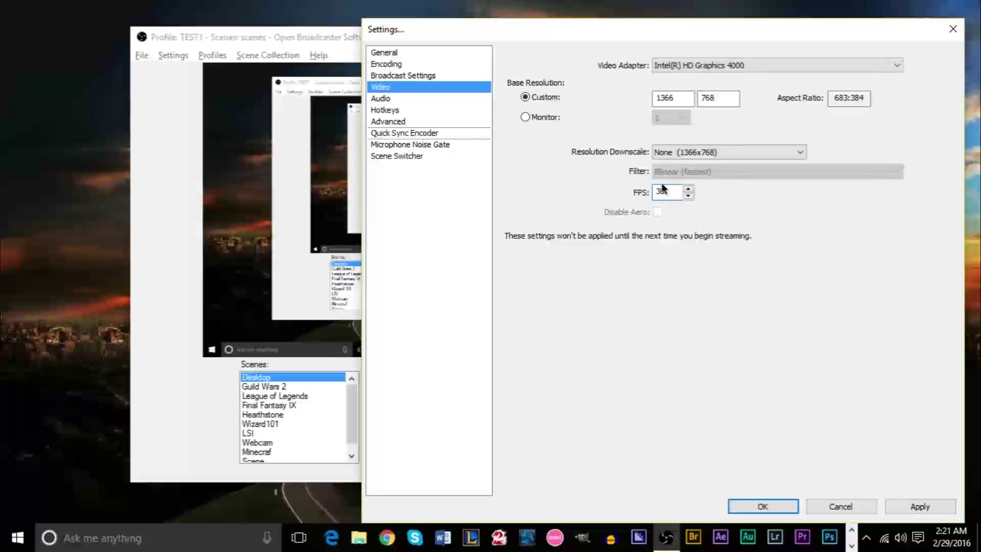
left_click(401, 97)
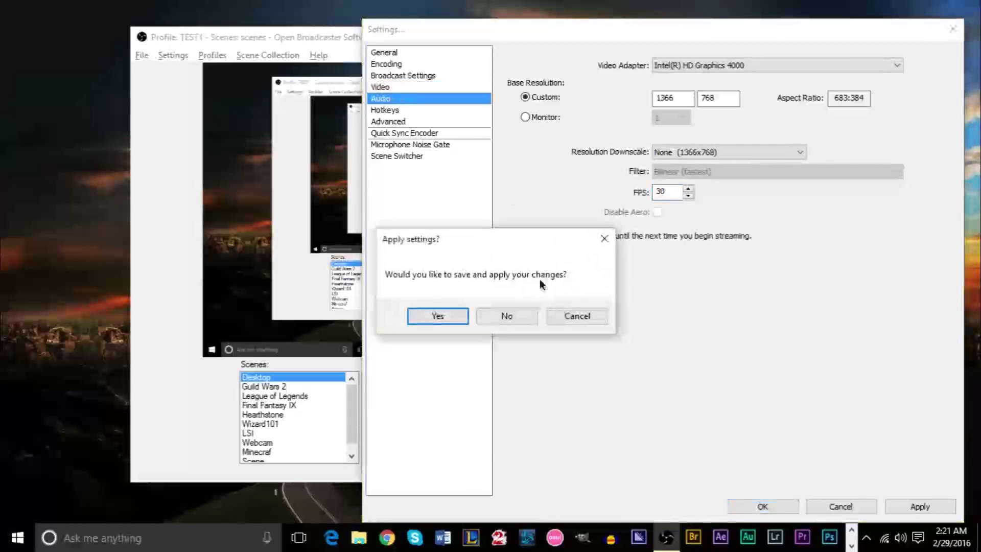
left_click(579, 316)
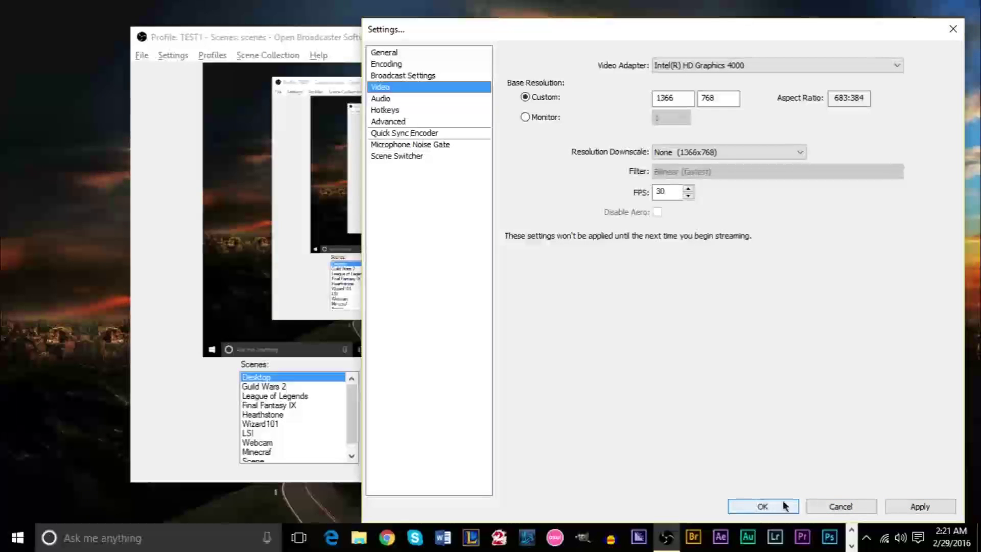
left_click(824, 502)
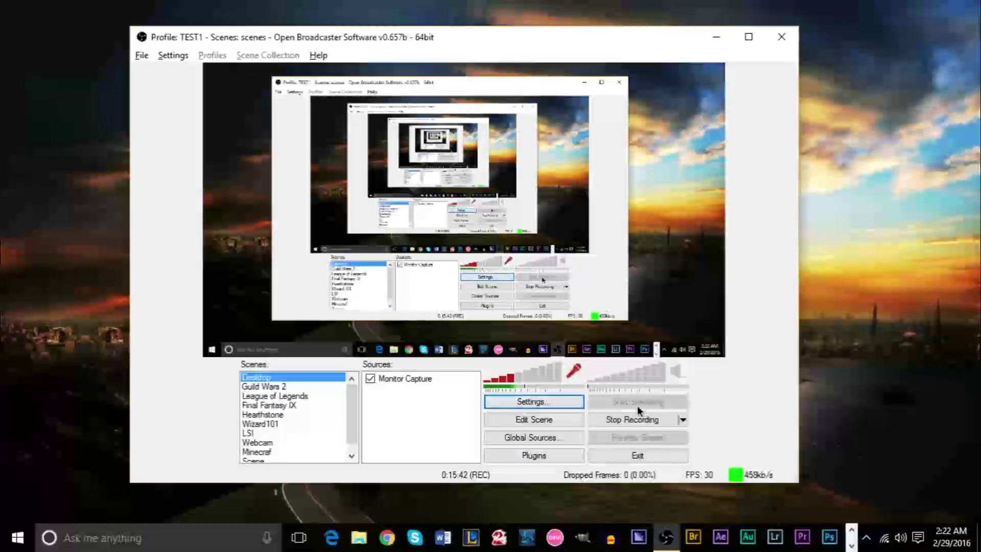
Turn on scene editing, view the options for the Monitor Capture source in the preview, and turn scene editing off again.
left_click(543, 420)
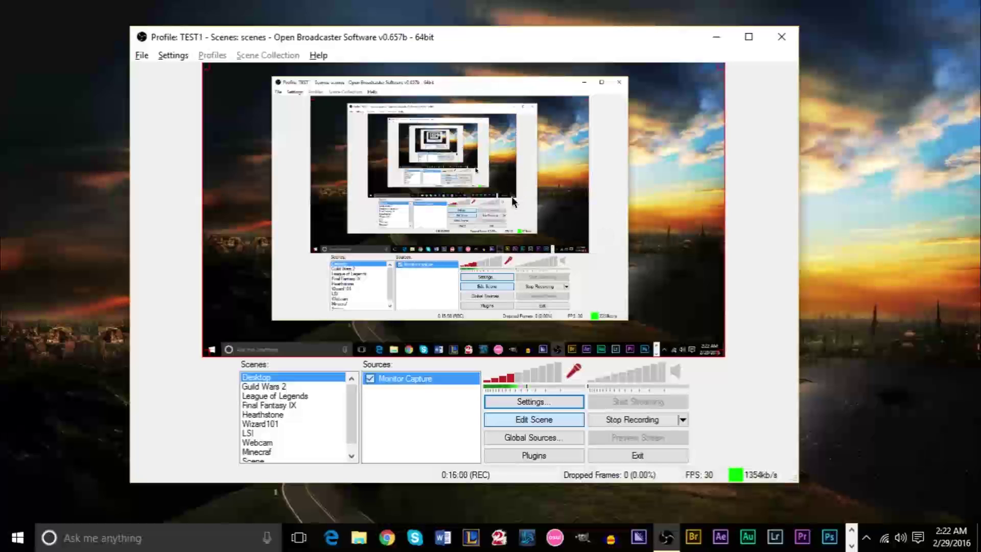
right_click(537, 206)
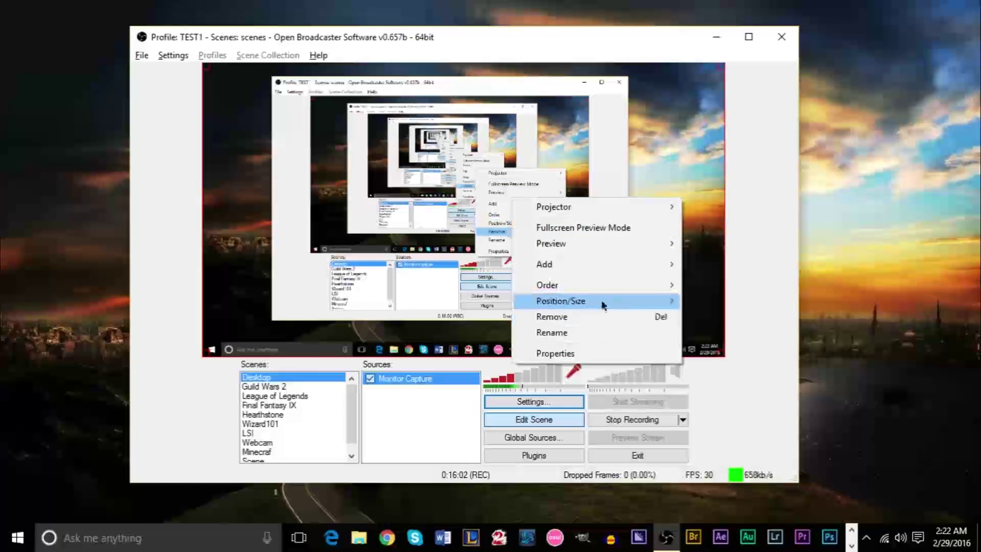
left_click(748, 287)
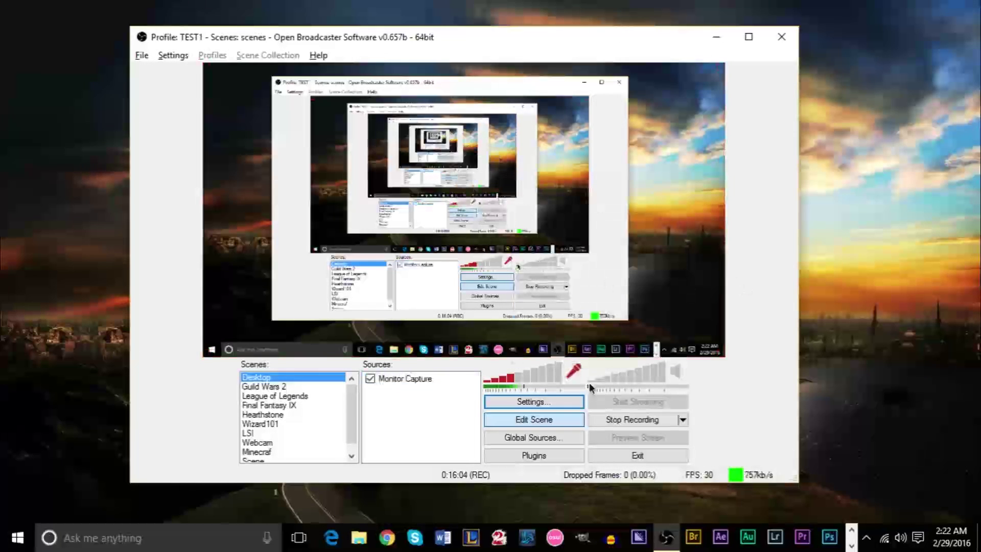
left_click(550, 419)
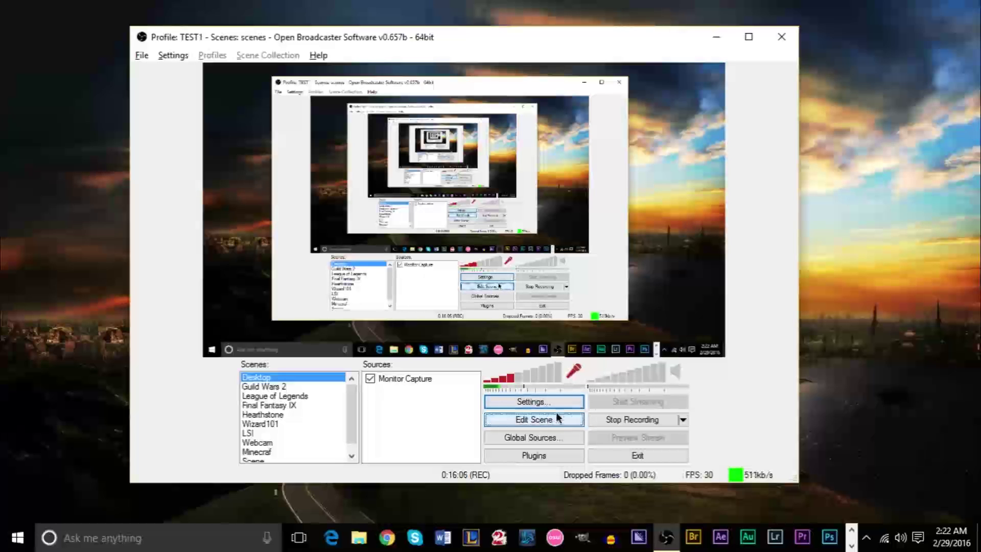